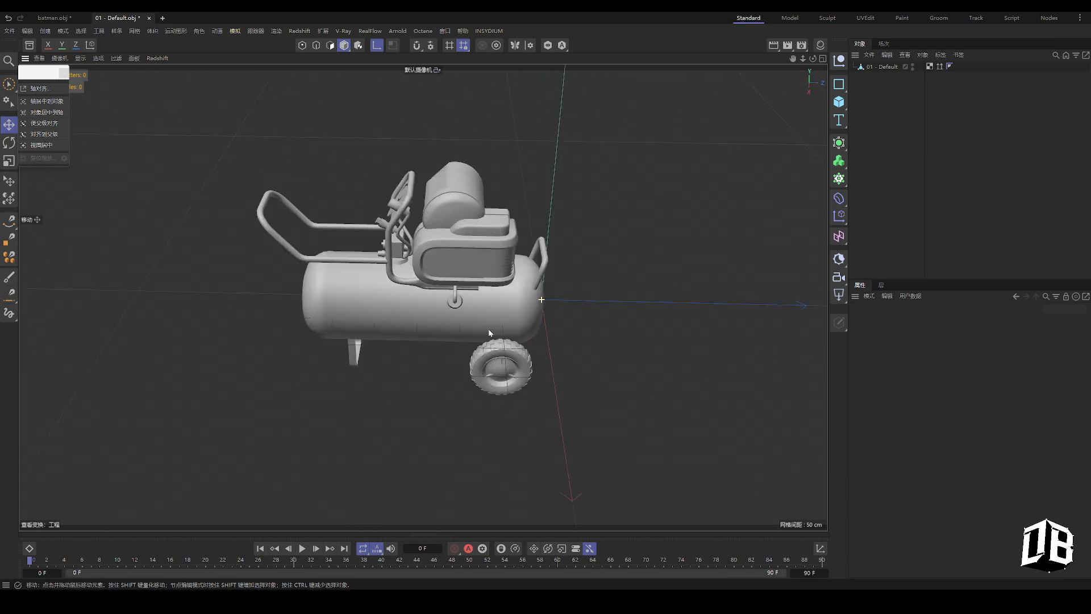
Step: Switch to point editing and select the 01 - Default air compressor mesh
alt+drag(493, 243, 455, 310)
alt+drag(762, 196, 432, 311)
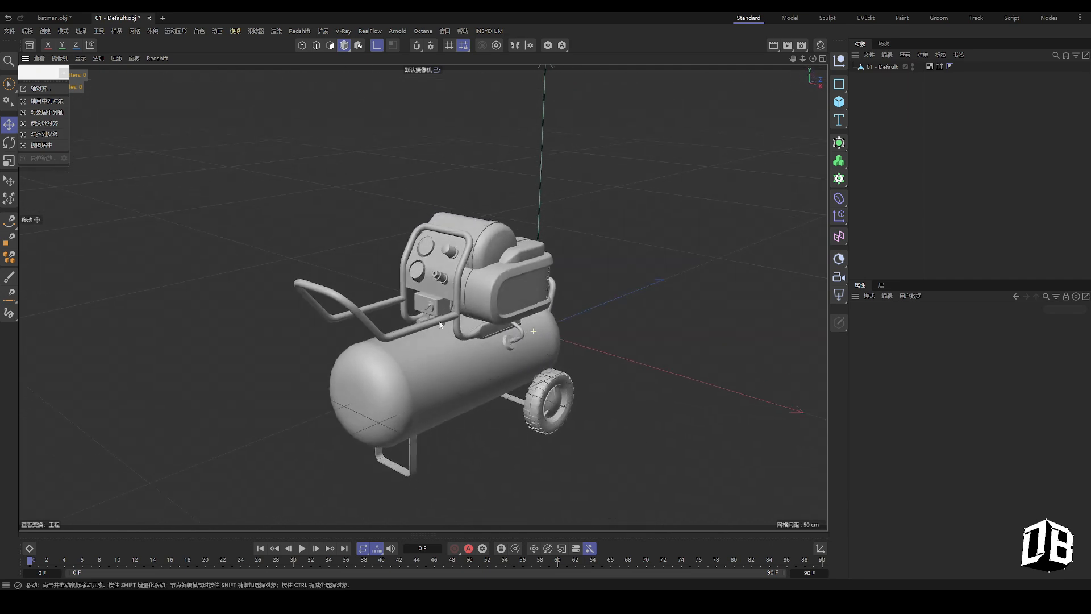
click(302, 46)
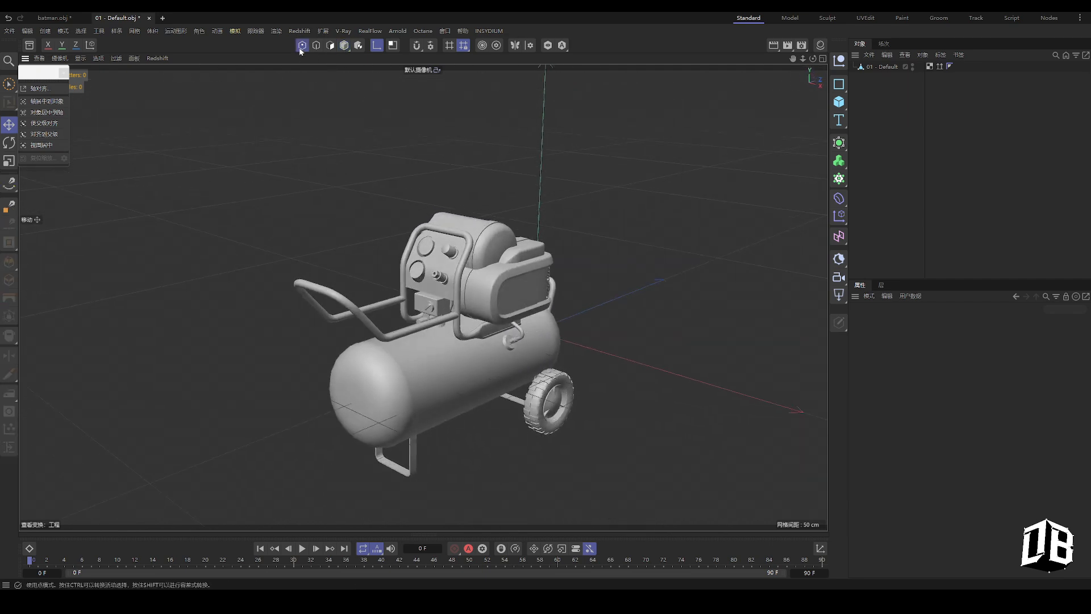
click(883, 67)
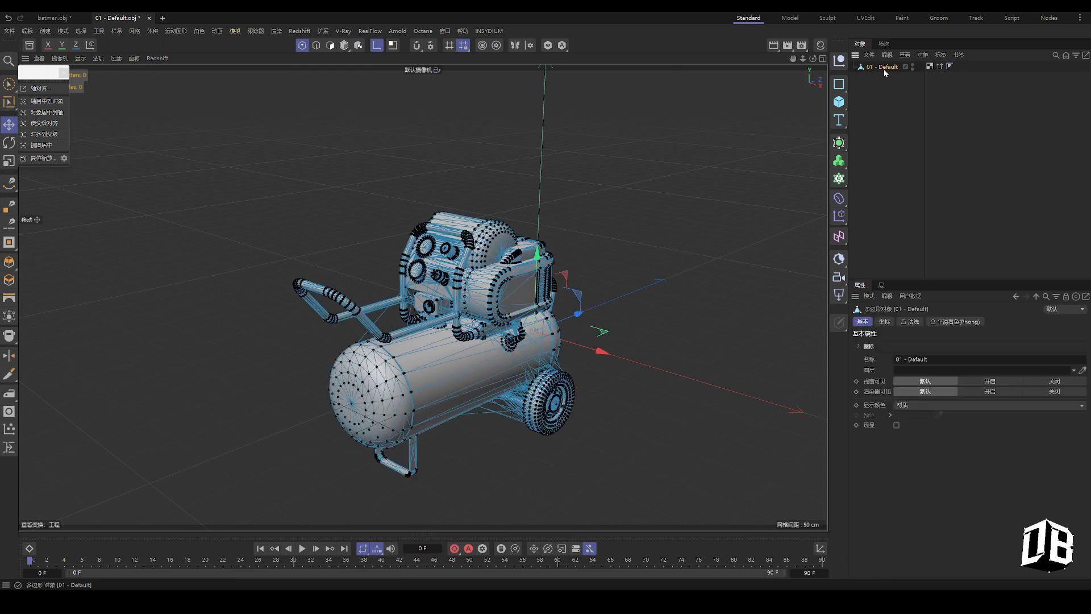
Step: Examine the compressor mesh's points and triangulated edges up close and from several angles
alt+drag(418, 277, 381, 278)
scroll(344, 268, up, 5)
scroll(409, 301, up, 8)
alt+drag(426, 353, 498, 372)
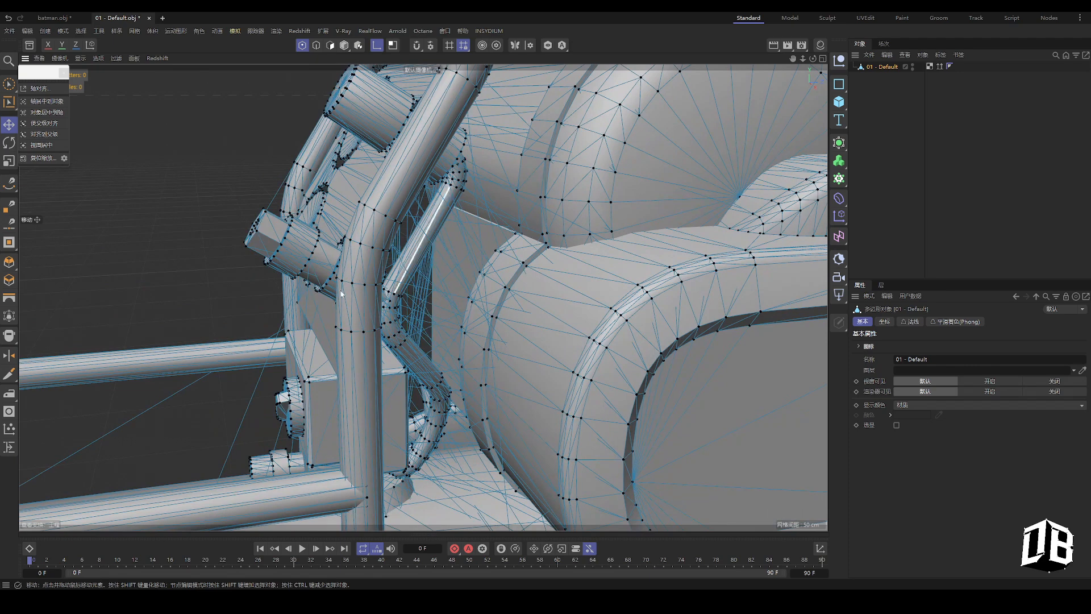
scroll(364, 299, down, 10)
mouse_move(410, 307)
alt+mouse_down()
mouse_move(163, 332)
mouse_move(478, 321)
mouse_move(421, 319)
alt+mouse_up()
alt+middle_drag(421, 319, 438, 281)
alt+drag(466, 278, 431, 364)
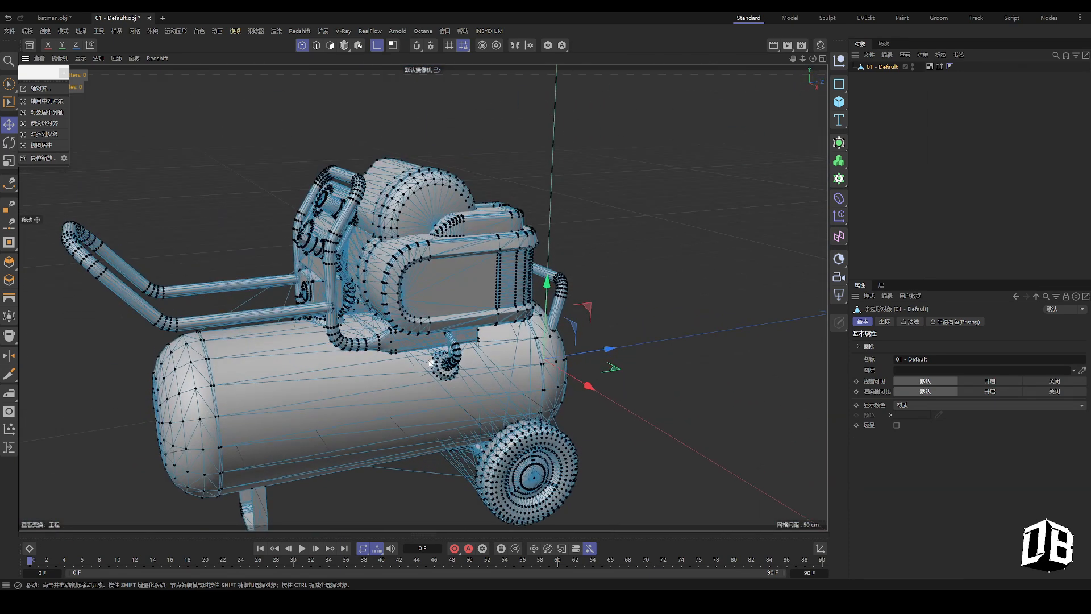
scroll(431, 364, down, 4)
alt+middle_drag(378, 337, 394, 283)
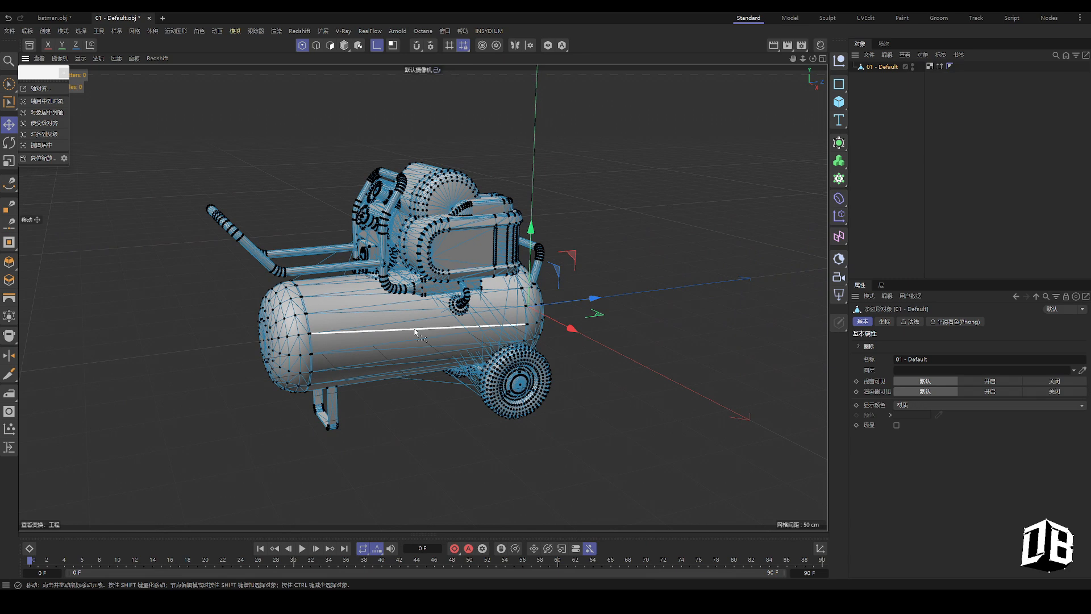
Step: Optimize all points of the compressor mesh and return to model mode
key(ctrl+a)
scroll(456, 250, up, 4)
right_click(490, 250)
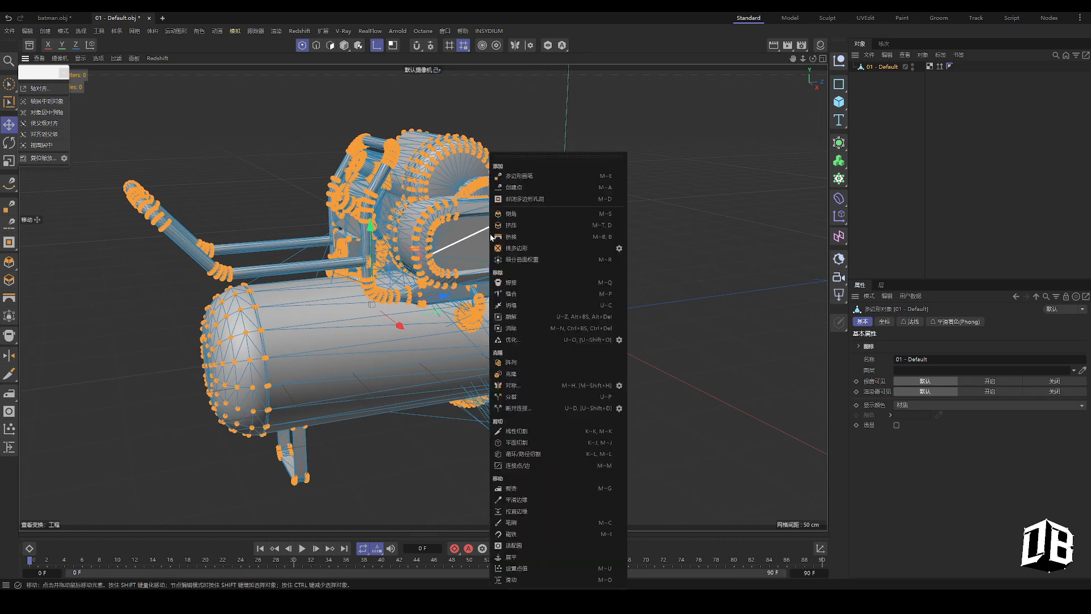
click(531, 342)
alt+drag(523, 335, 290, 244)
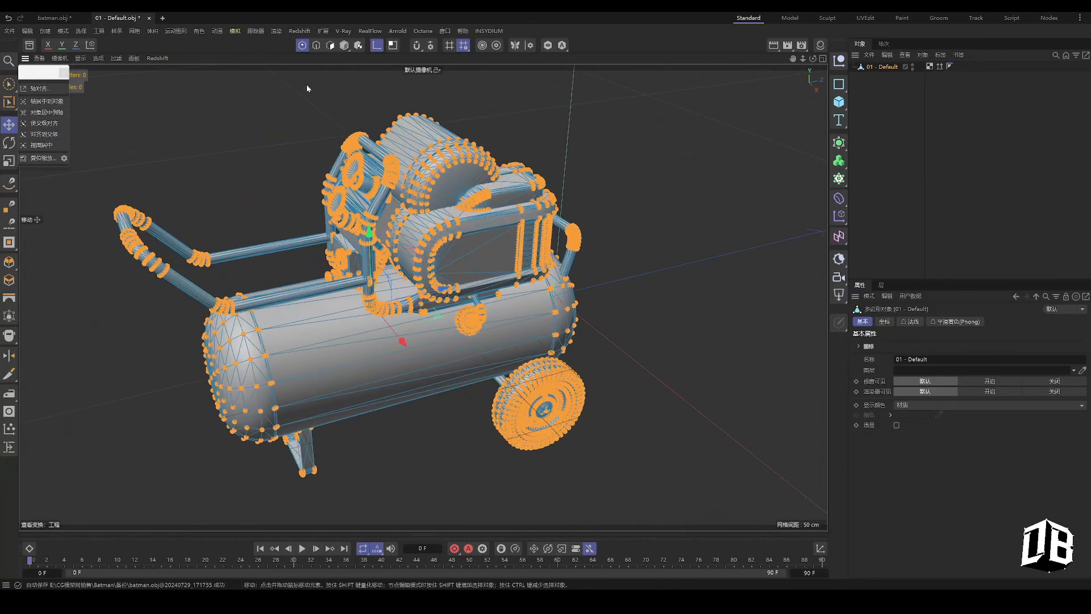
click(345, 47)
scroll(457, 210, down, 2)
mouse_move(458, 213)
alt+mouse_down()
mouse_move(629, 227)
mouse_move(499, 244)
mouse_move(464, 230)
alt+mouse_up()
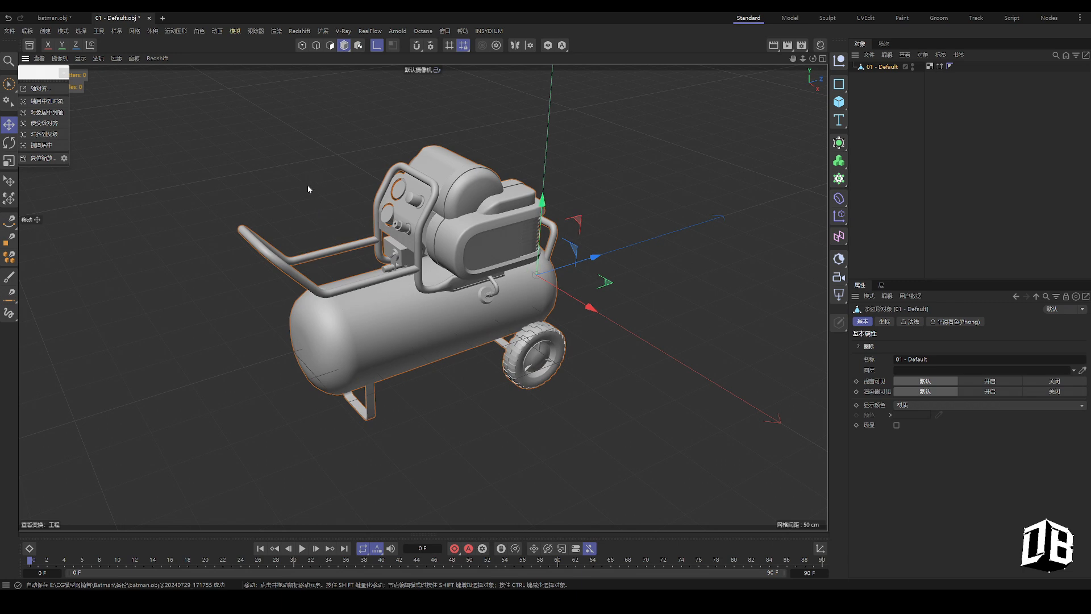
click(177, 31)
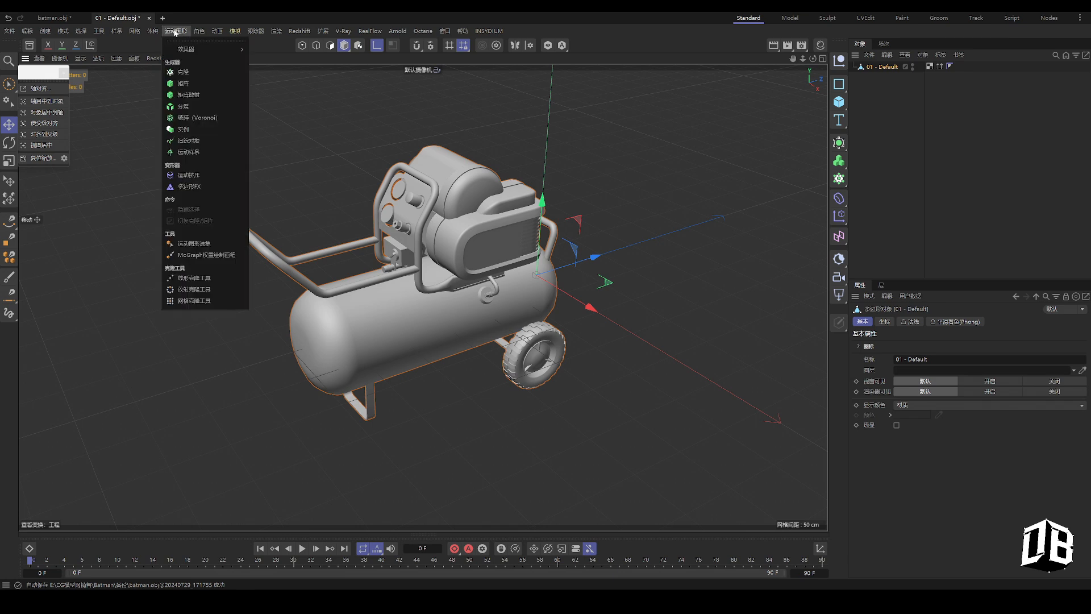
mouse_move(137, 31)
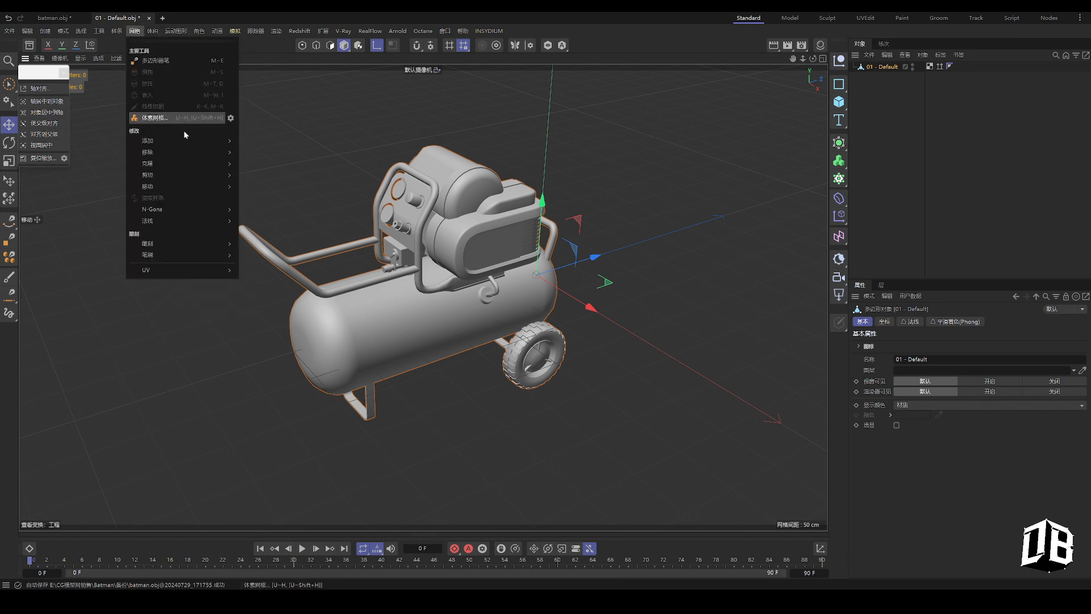
mouse_move(195, 164)
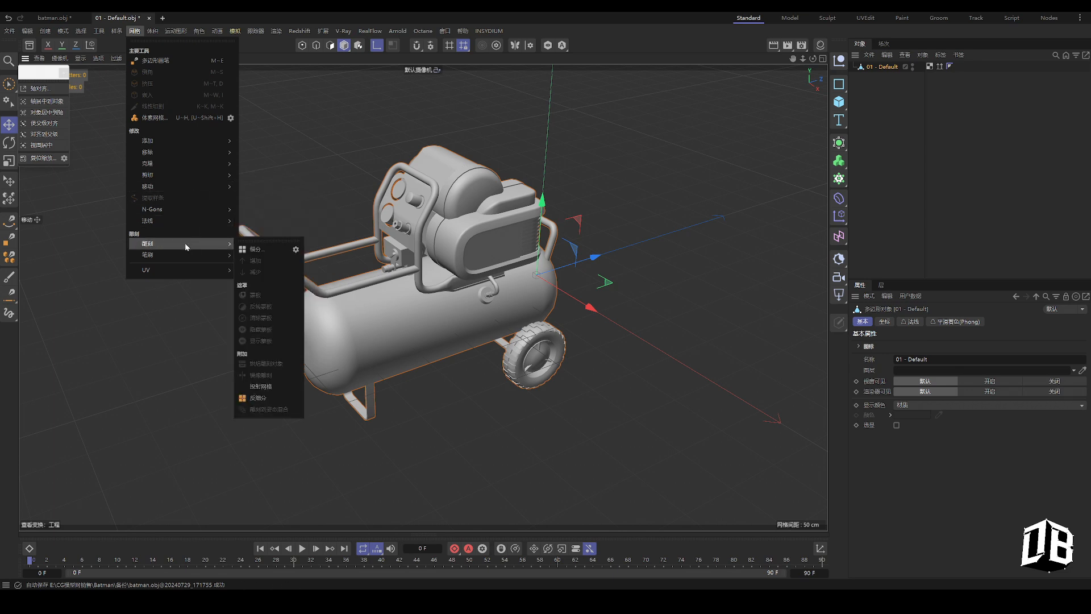
mouse_move(182, 254)
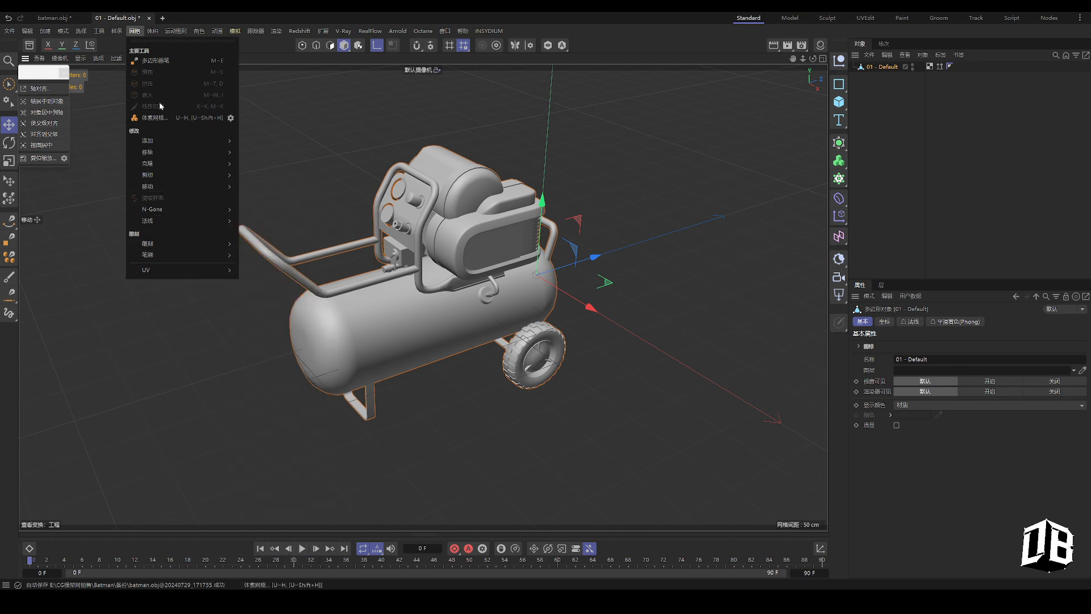
click(189, 16)
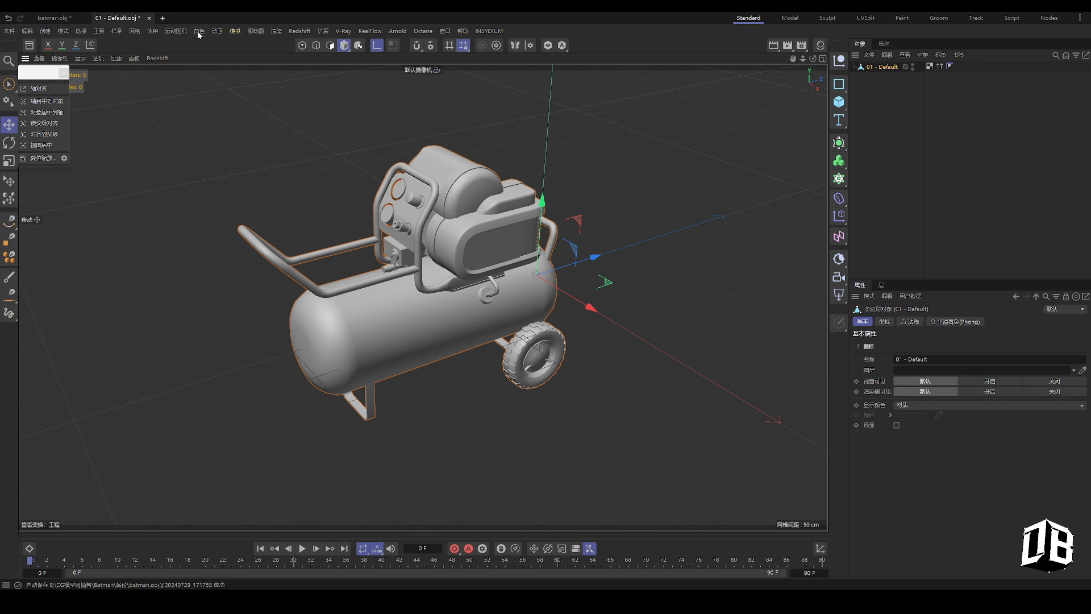
Step: Add a Fracture object (分裂) as parent of the 01 - Default mesh and set its mode to 分裂片段 (Explode Segments)
click(233, 31)
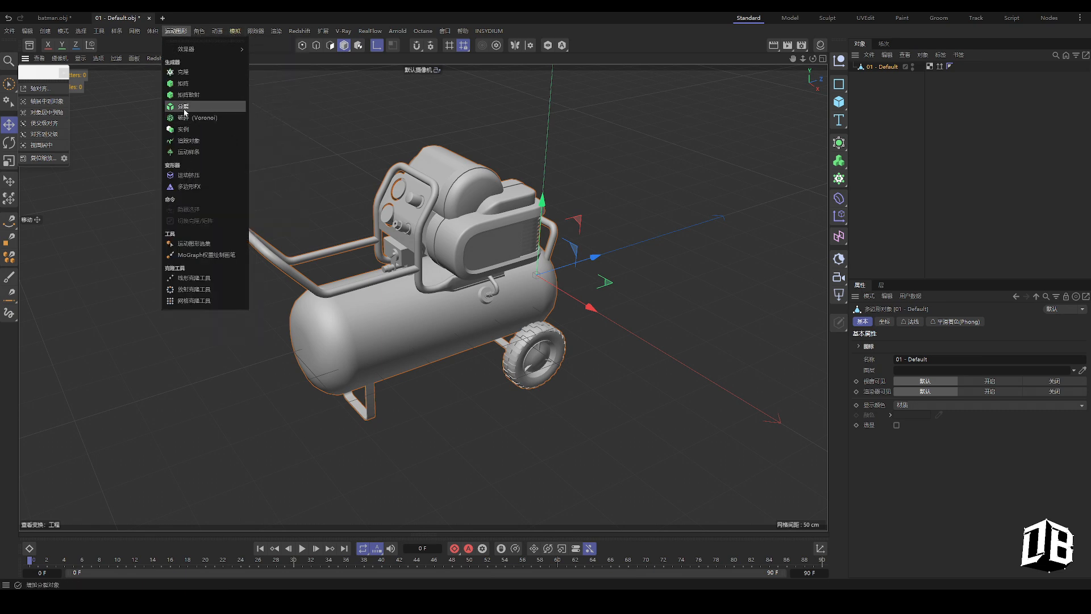
click(183, 107)
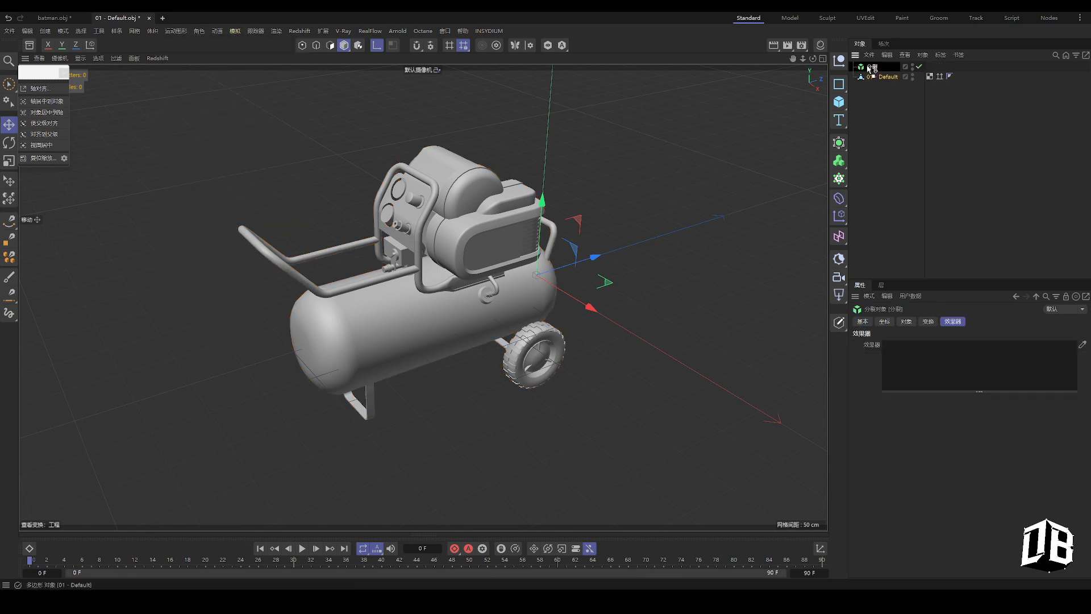
drag(870, 71, 873, 71)
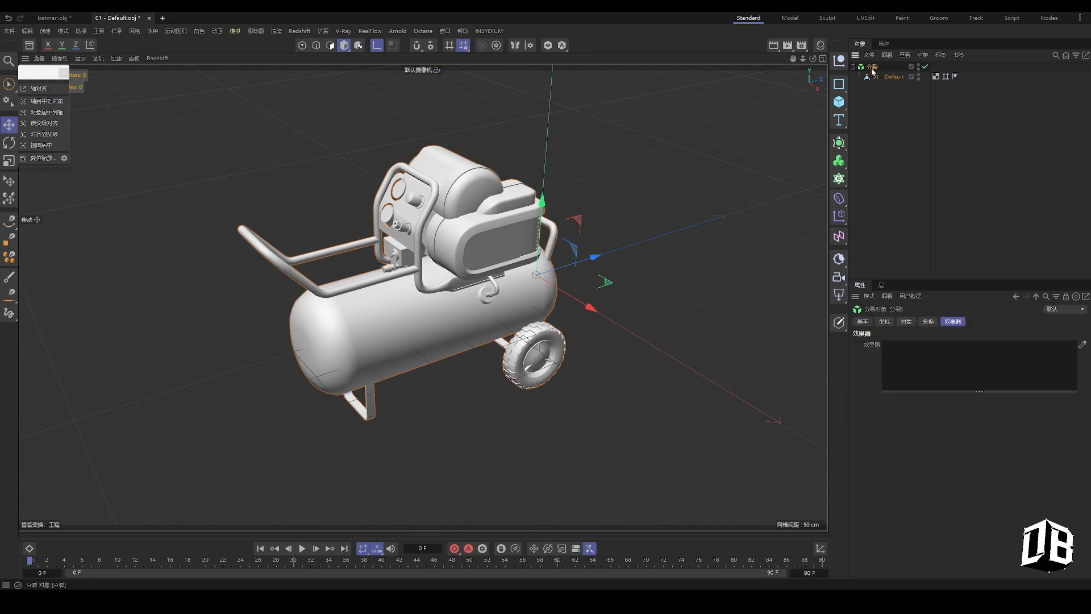
click(907, 322)
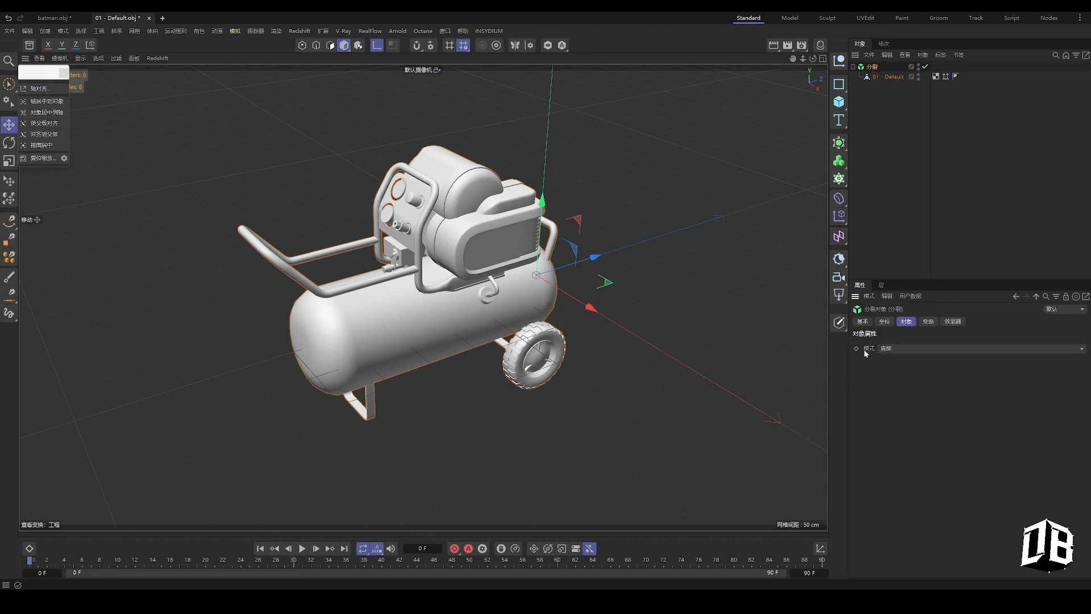
click(916, 349)
click(939, 370)
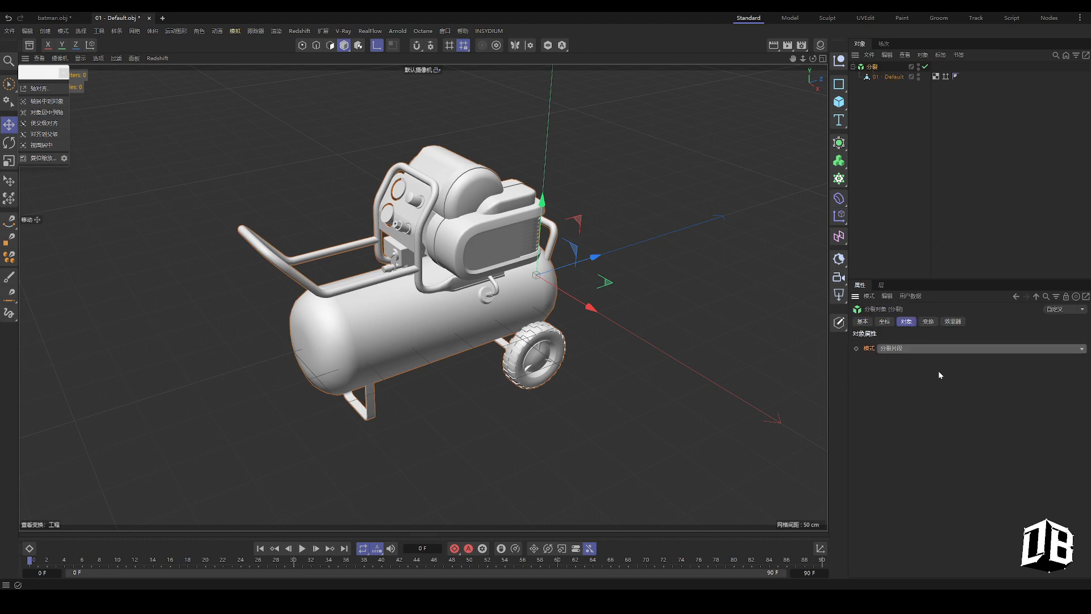
Step: Convert the Fracture object with Current State to Object, delete the original, and expand the resulting null to select its first polygon piece
right_click(876, 72)
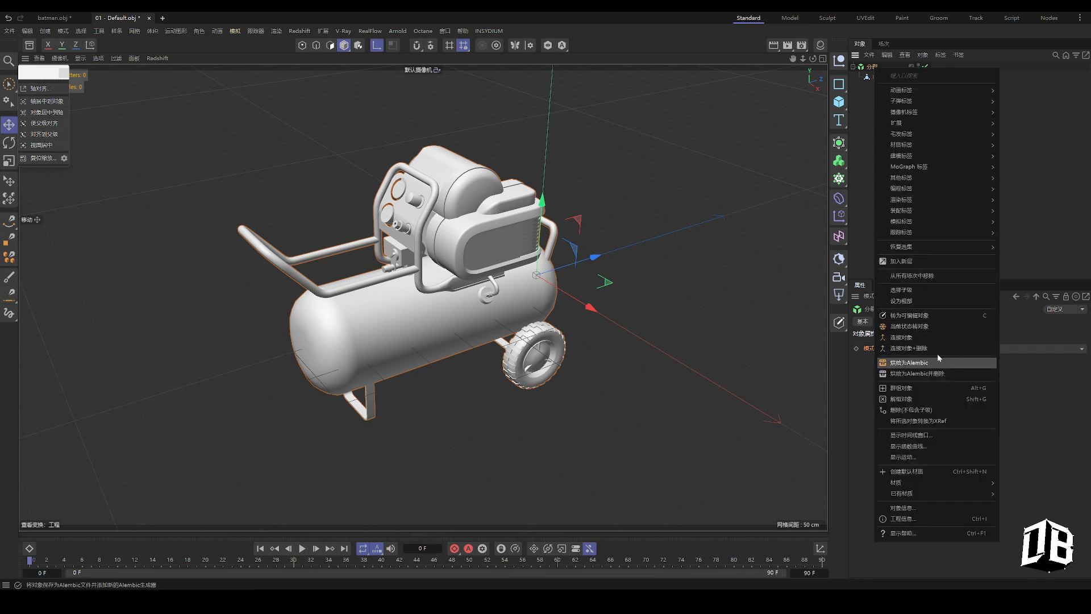
click(931, 326)
key(Delete)
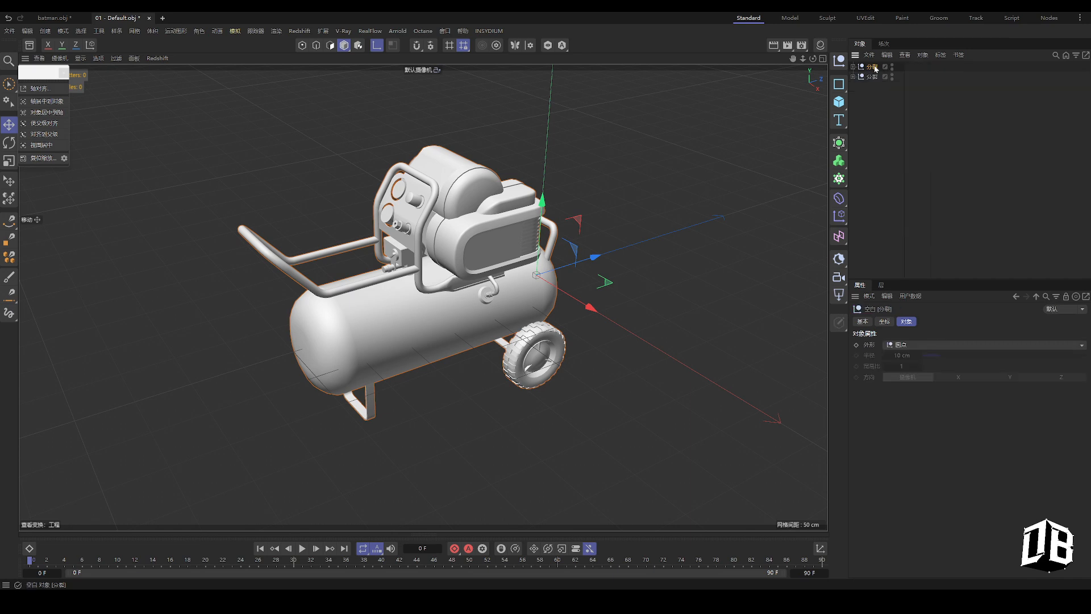
click(853, 67)
click(854, 67)
click(853, 67)
click(880, 77)
alt+drag(548, 250, 349, 244)
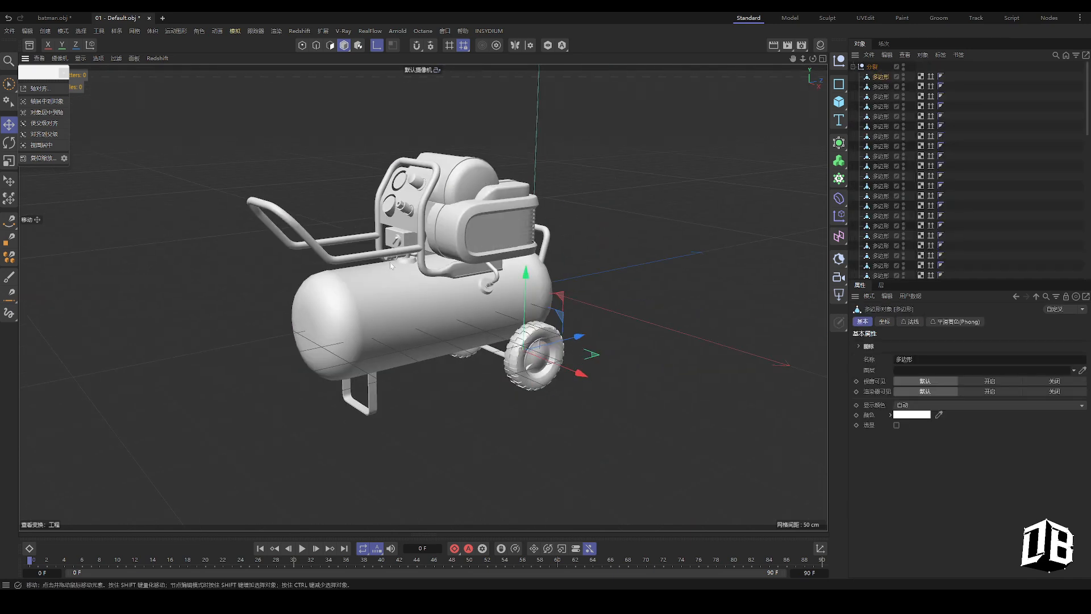
Step: Turn off axis editing and select the separated push-handle tube at the gauge-panel end of the compressor
click(377, 46)
click(361, 105)
scroll(366, 204, down, 3)
alt+drag(373, 222, 326, 234)
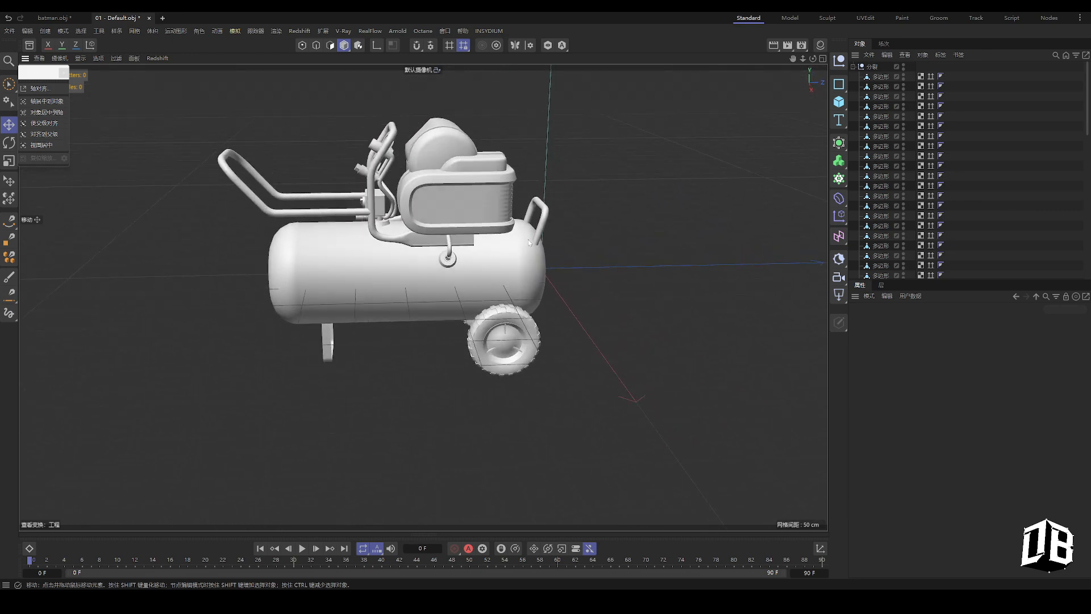
click(545, 228)
alt+drag(606, 251, 512, 218)
click(280, 220)
alt+drag(281, 220, 340, 215)
alt+middle_drag(301, 191, 324, 222)
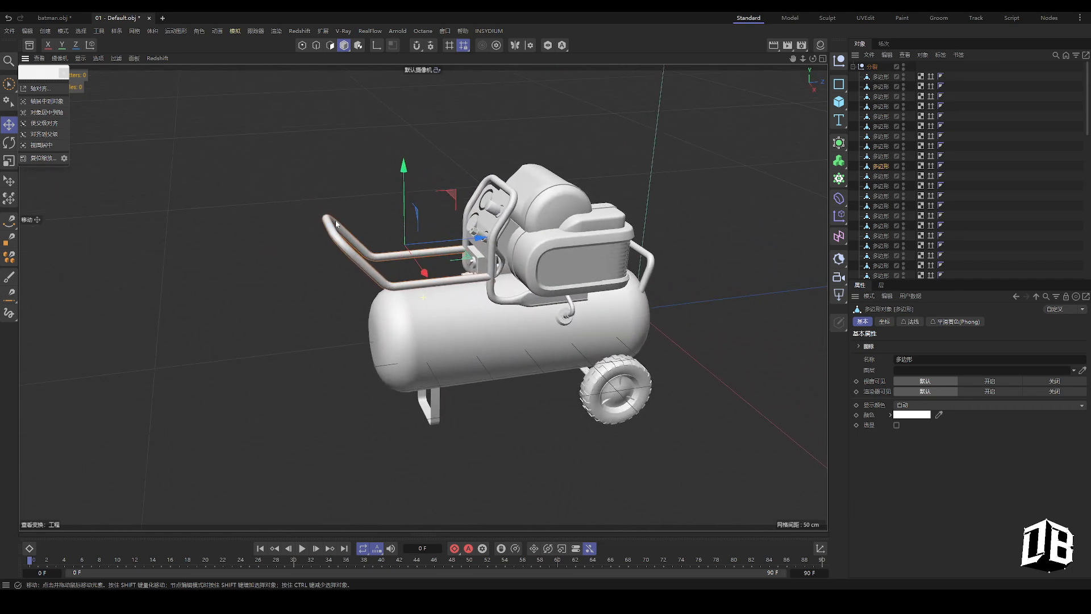
alt+right_drag(324, 221, 390, 195)
alt+drag(390, 196, 355, 205)
Step: Enable axis editing and move the push handle's axis to the grip end of the tube
click(377, 45)
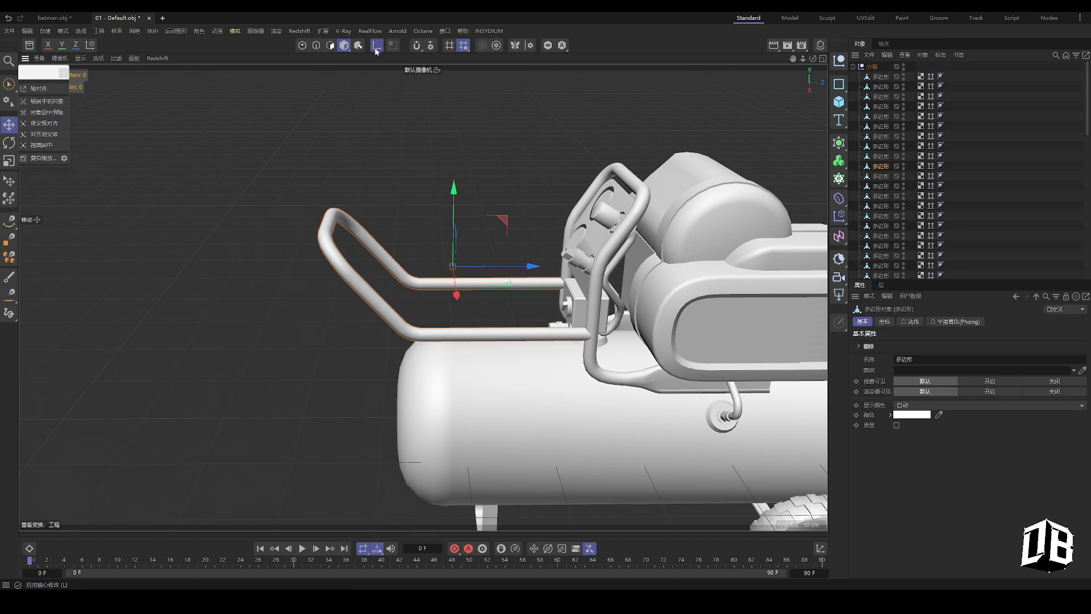
drag(505, 221, 378, 169)
alt+right_drag(344, 196, 372, 210)
mouse_move(373, 209)
alt+mouse_down()
mouse_move(336, 210)
mouse_move(380, 205)
alt+mouse_up()
mouse_move(380, 205)
alt+mouse_down()
mouse_move(425, 210)
mouse_move(404, 220)
mouse_move(381, 206)
alt+mouse_up()
alt+right_drag(437, 212, 404, 225)
alt+drag(404, 225, 442, 292)
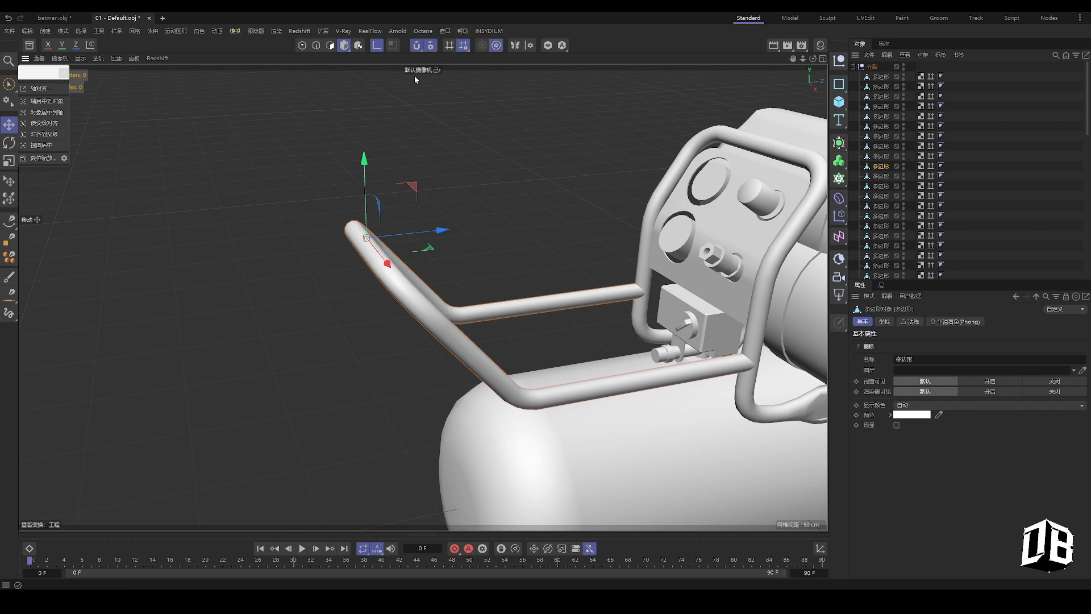
Step: Turn on snapping for positioning the push handle's axis
right_click(418, 48)
click(417, 48)
right_click(430, 47)
click(431, 48)
click(431, 48)
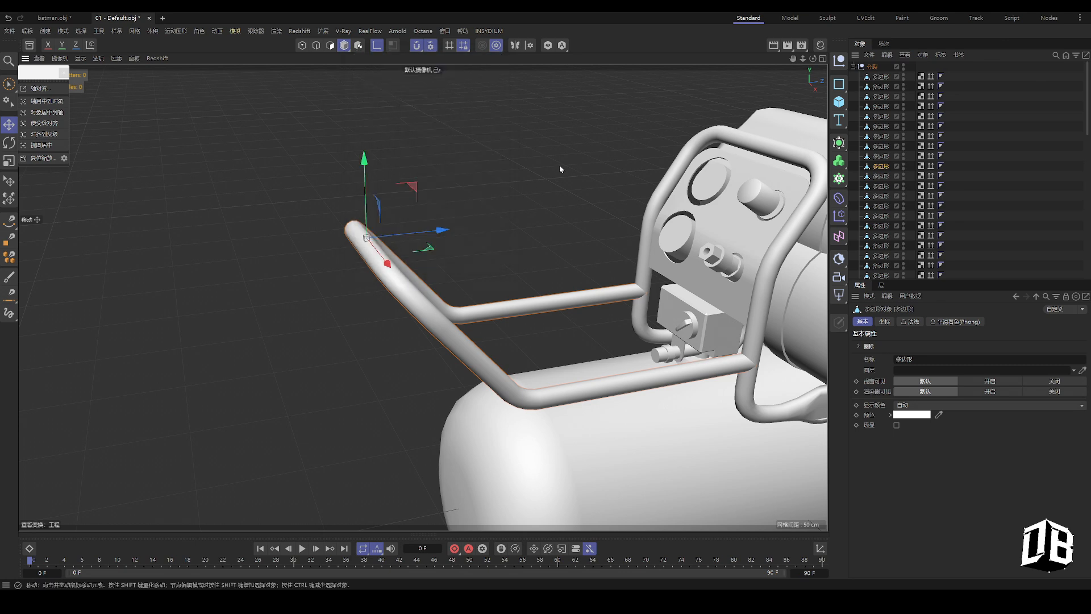
Step: Set the viewport display to shading with wireframe lines over the model
alt+drag(412, 191, 365, 182)
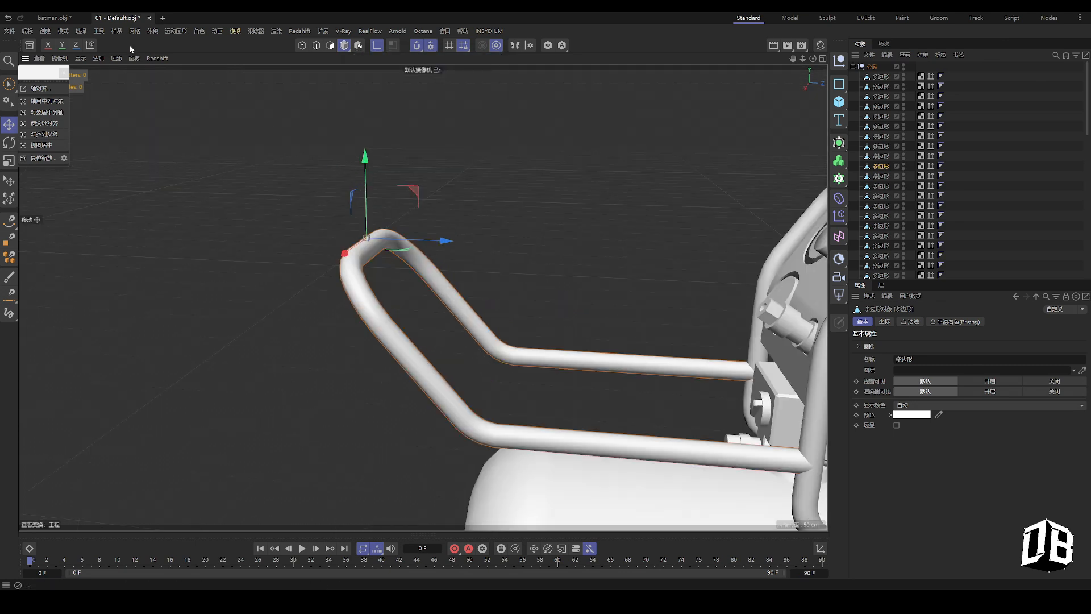
click(81, 61)
click(92, 100)
Step: Reposition the push handle's axis at the grip by snapping it to the tube's mesh
mouse_move(430, 212)
alt+mouse_down()
mouse_move(463, 218)
mouse_move(445, 234)
alt+mouse_up()
scroll(444, 235, up, 5)
drag(336, 205, 301, 207)
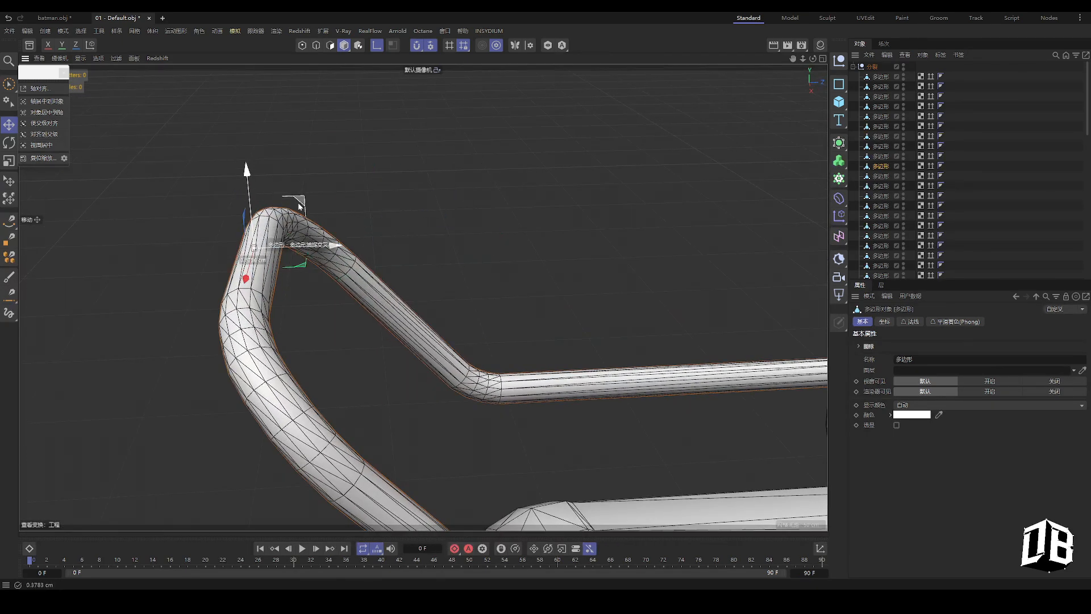
scroll(353, 202, down, 5)
Step: Move the floating axis command palette aside and shift the push handle's axis off the grip toward the compressor body
drag(43, 73, 167, 121)
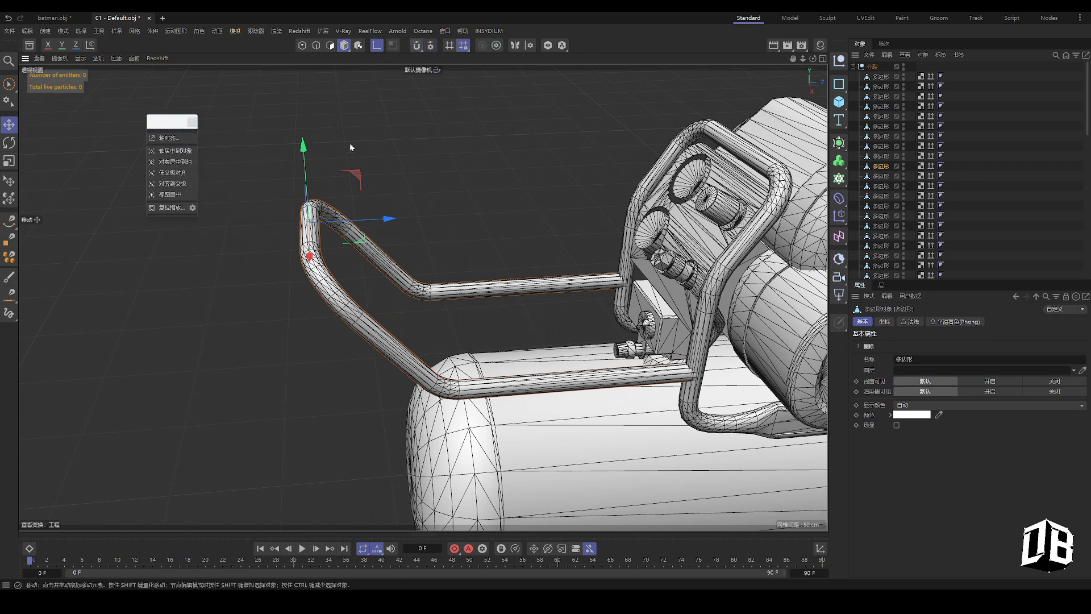
drag(307, 219, 351, 221)
alt+middle_drag(391, 225, 298, 225)
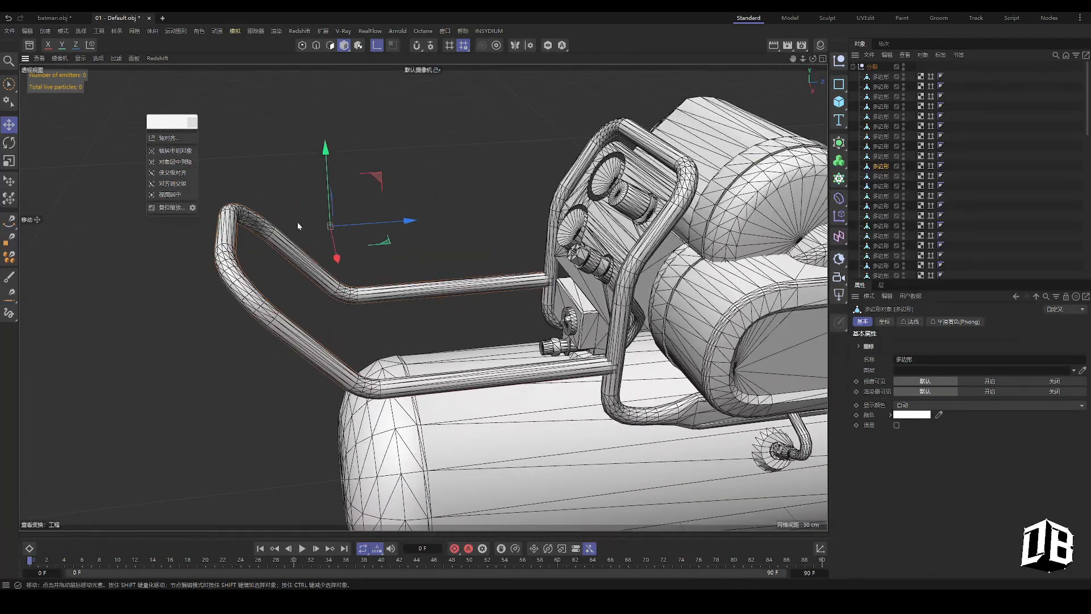
Step: Open the axis alignment dialog (轴对齐) for the push handle with one grip polygon selected, clear of the model
alt+drag(298, 226, 259, 236)
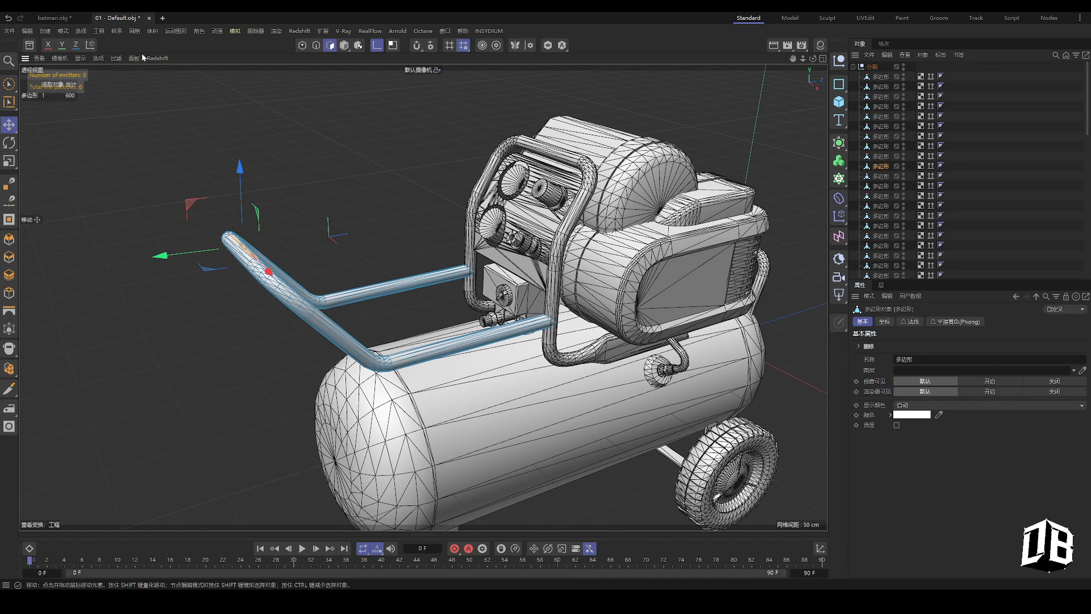
click(100, 31)
mouse_move(128, 198)
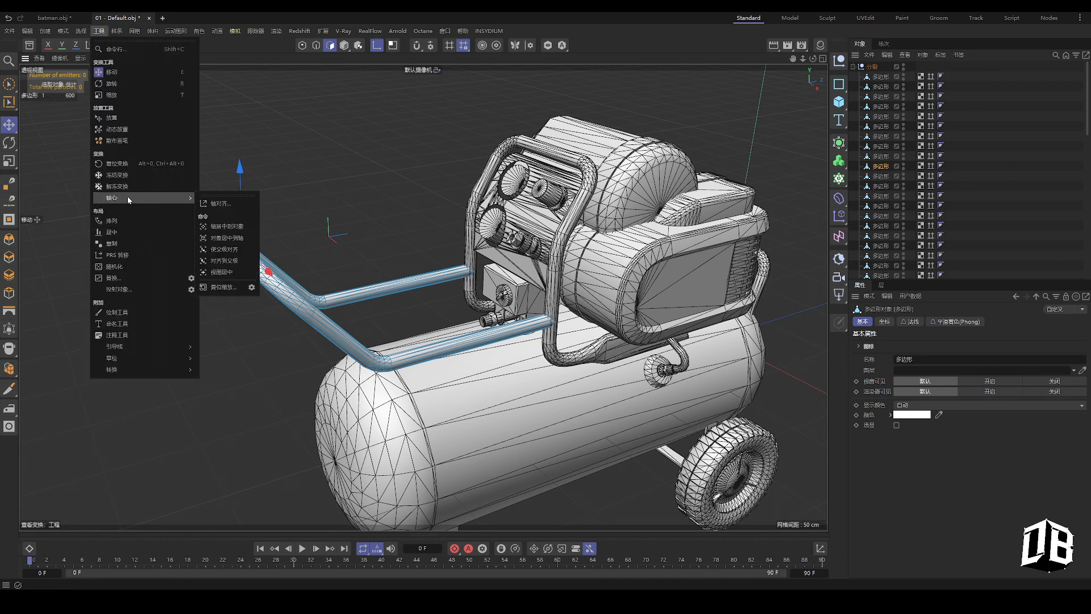
click(224, 207)
drag(287, 203, 123, 56)
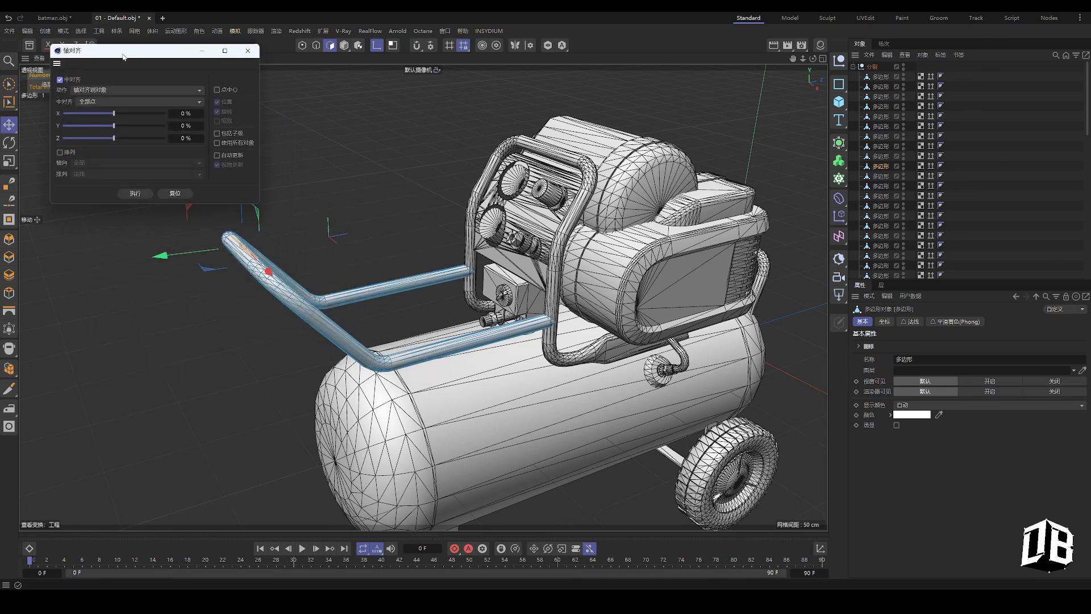
Step: Align the push handle's axis to the selected polygon (选取多边形), with alignment (排列) enabled on all axes and set to world (世界)
alt+middle_drag(423, 297, 509, 305)
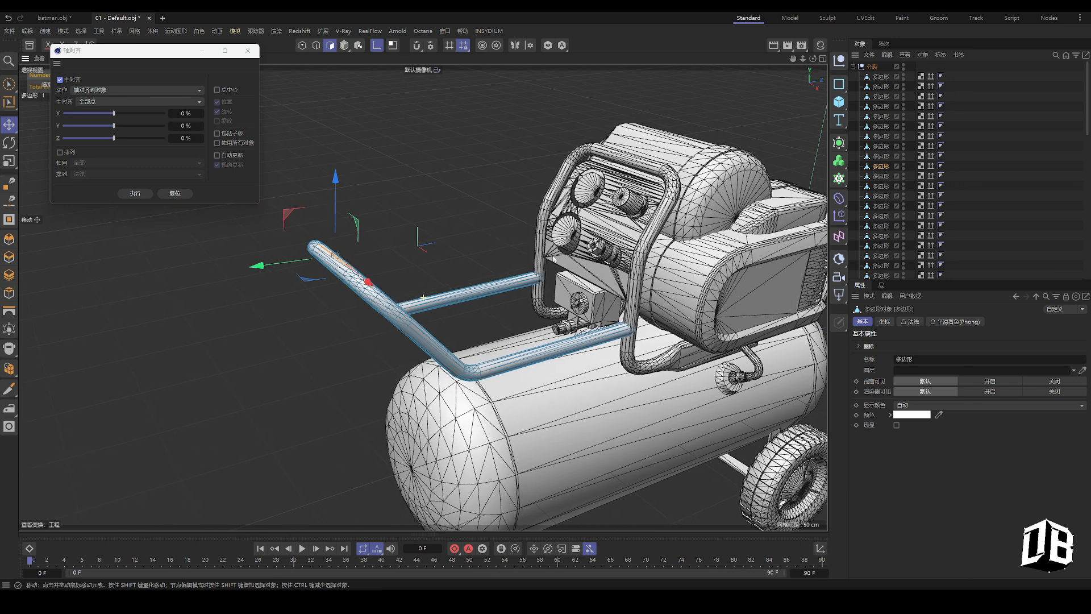
click(99, 105)
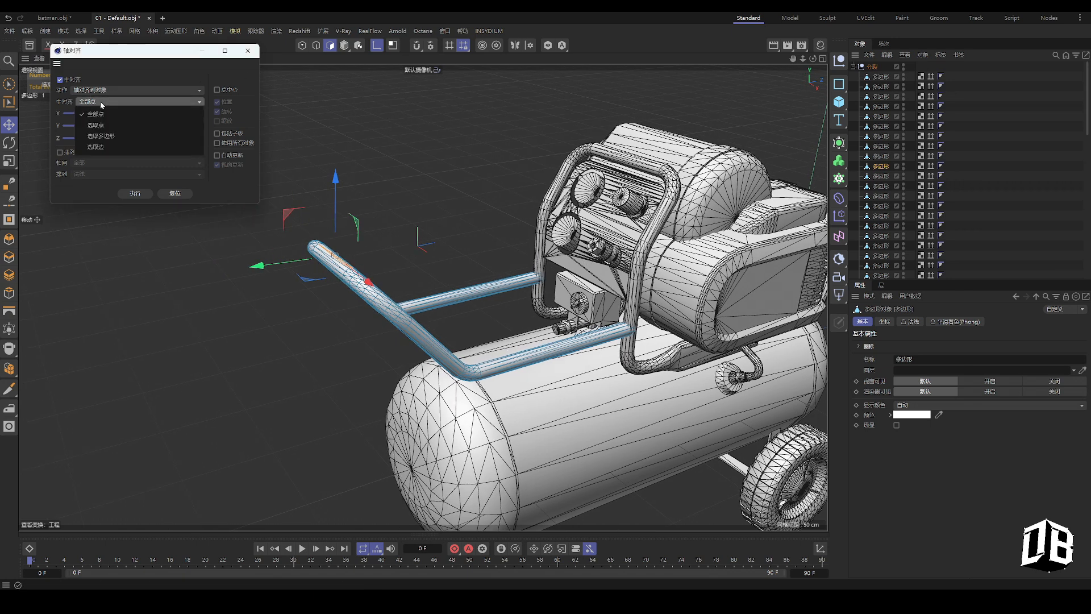
click(118, 136)
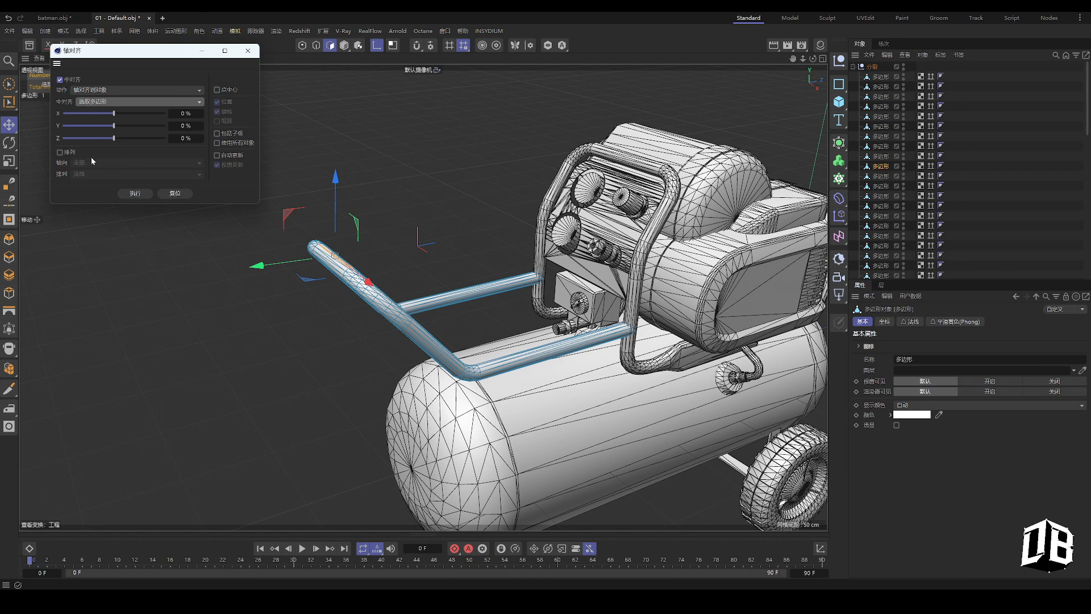
click(69, 154)
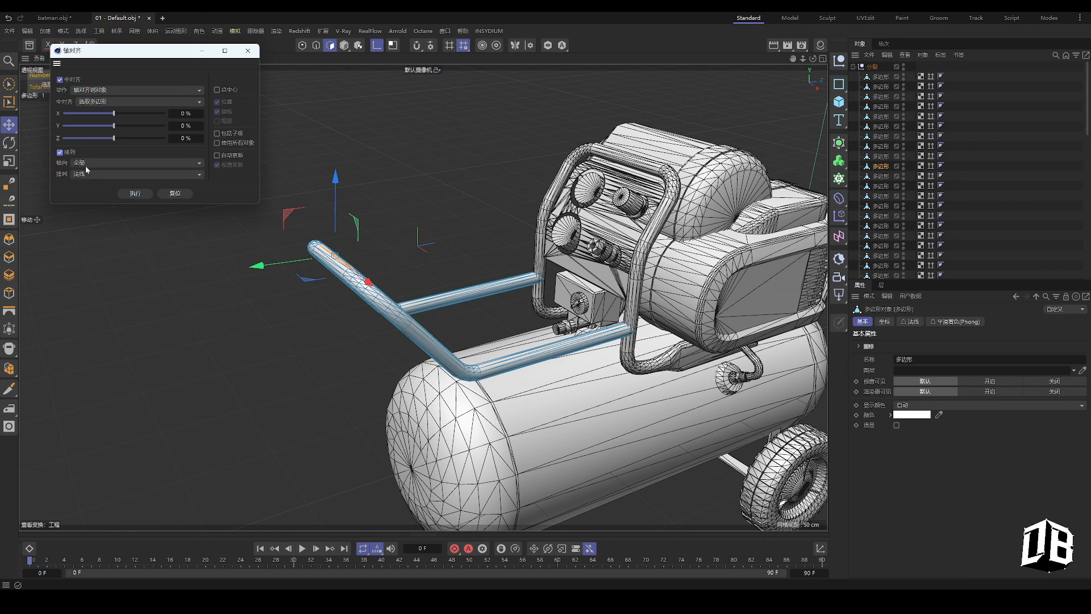
alt+drag(261, 264, 289, 259)
click(104, 176)
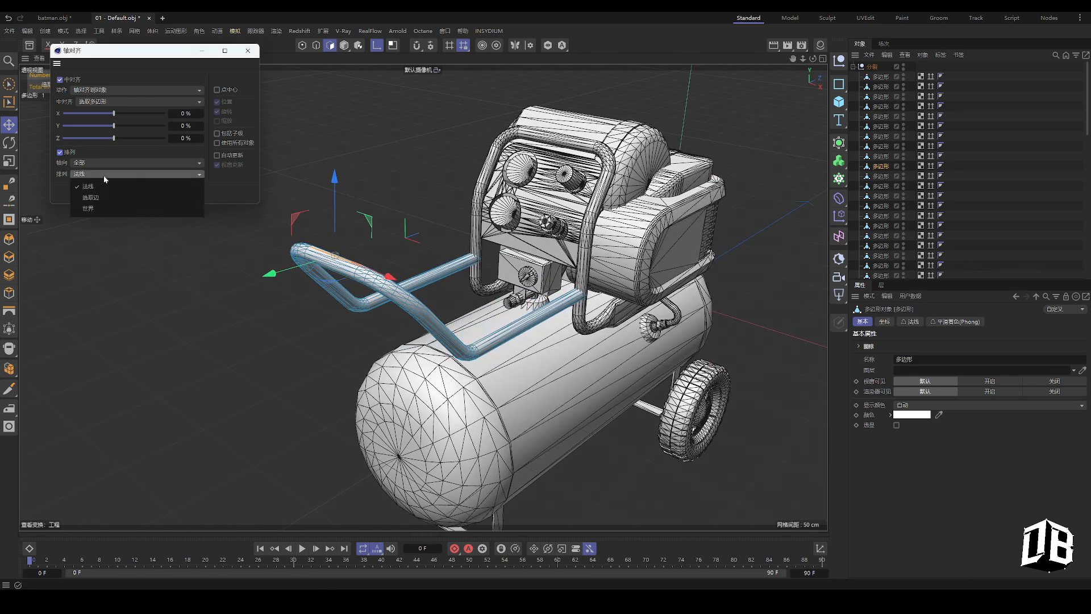
click(99, 209)
click(135, 194)
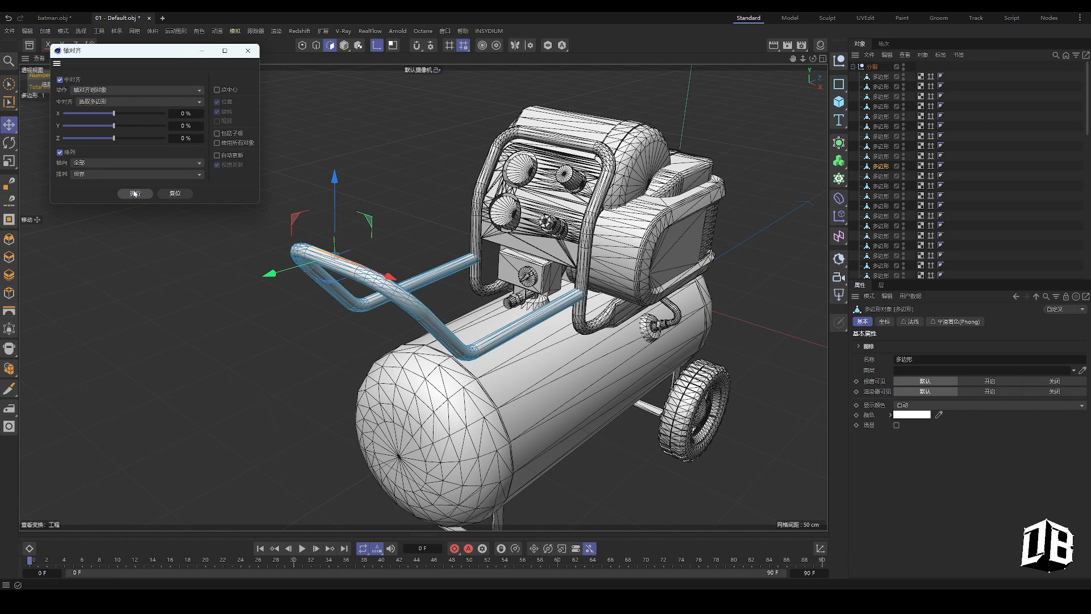
Step: Move the axis alignment dialog lower, away from the top of the viewport, and switch the push handle back to model mode
alt+drag(254, 259, 338, 154)
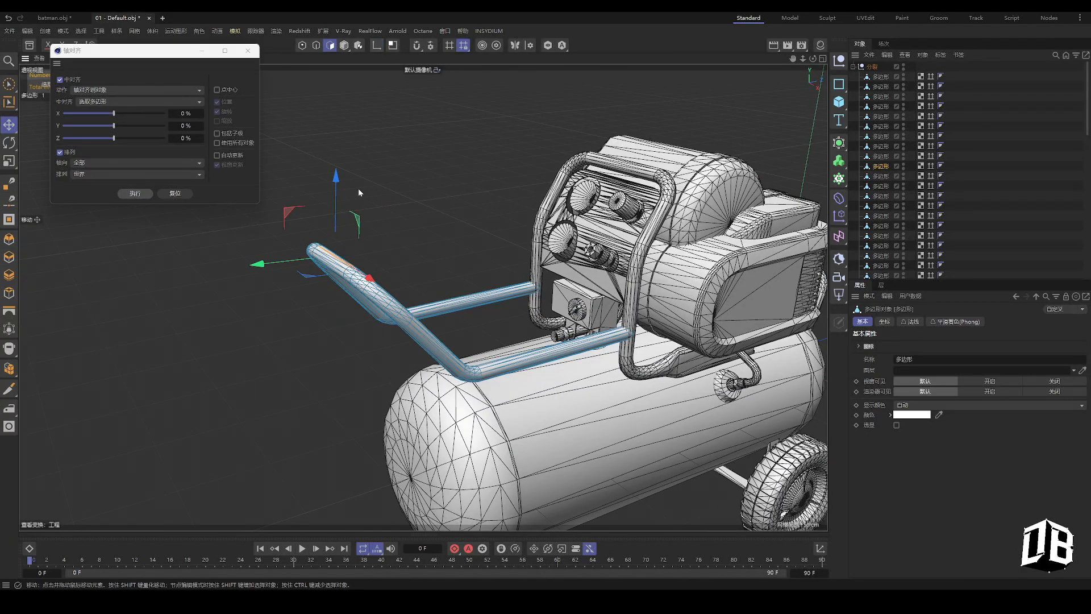
scroll(397, 189, down, 6)
alt+middle_drag(324, 249, 299, 271)
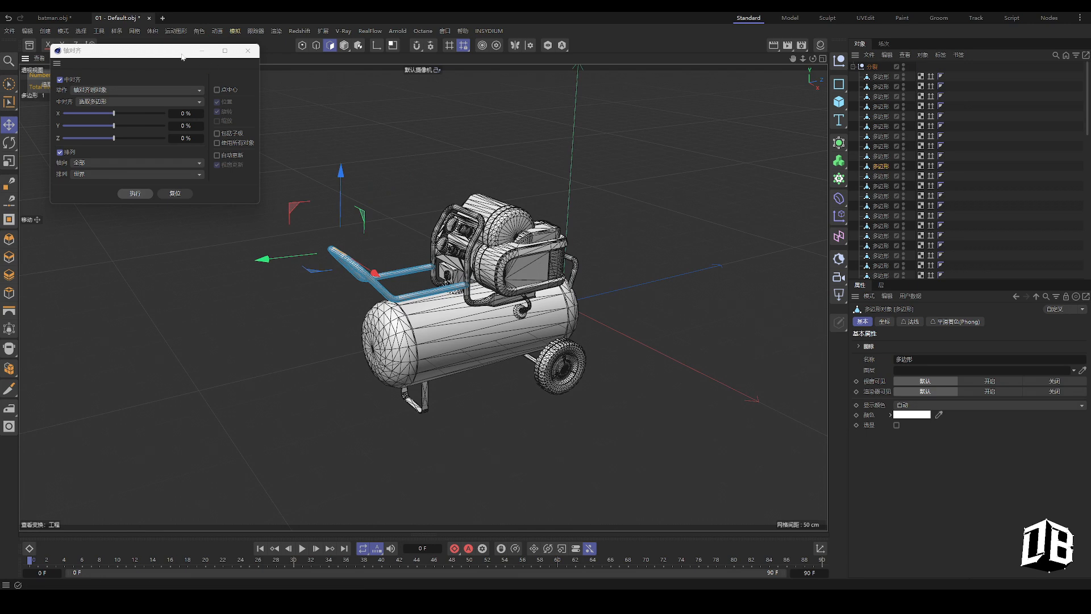
drag(183, 53, 191, 162)
click(346, 46)
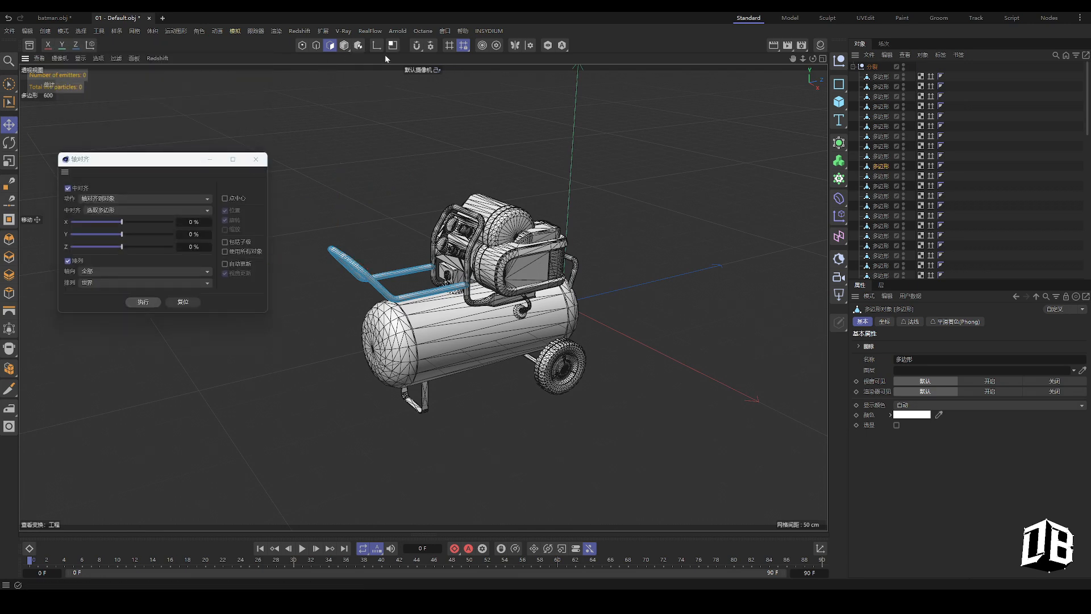
click(345, 45)
alt+drag(392, 251, 273, 279)
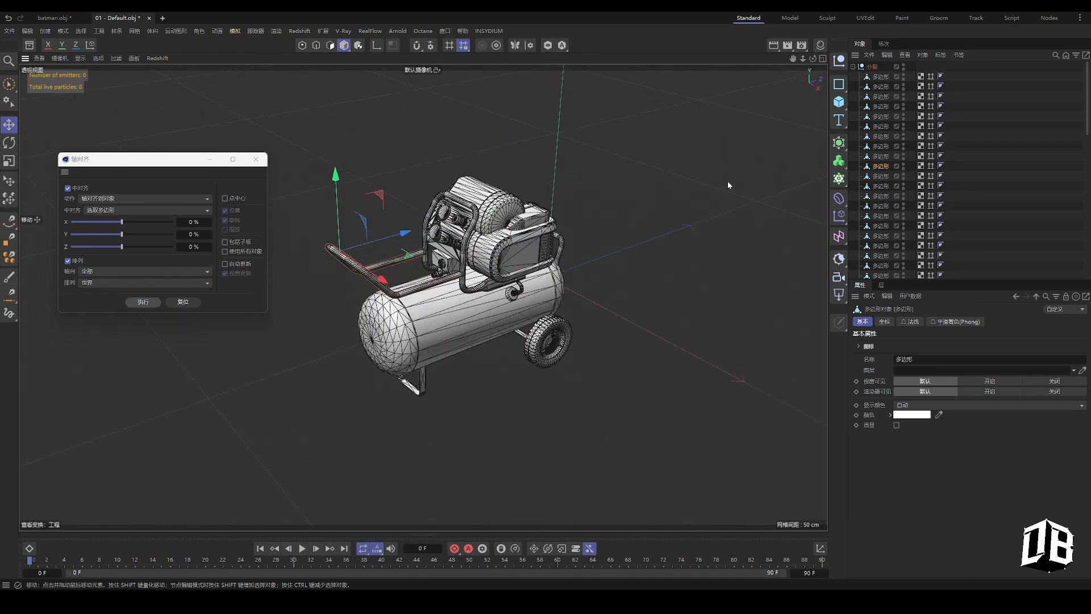
Step: Switch to the batman.obj document and bring the blades on the character's forearm into view
click(54, 18)
alt+drag(543, 273, 475, 250)
alt+right_drag(477, 252, 623, 219)
alt+drag(622, 219, 619, 212)
click(616, 253)
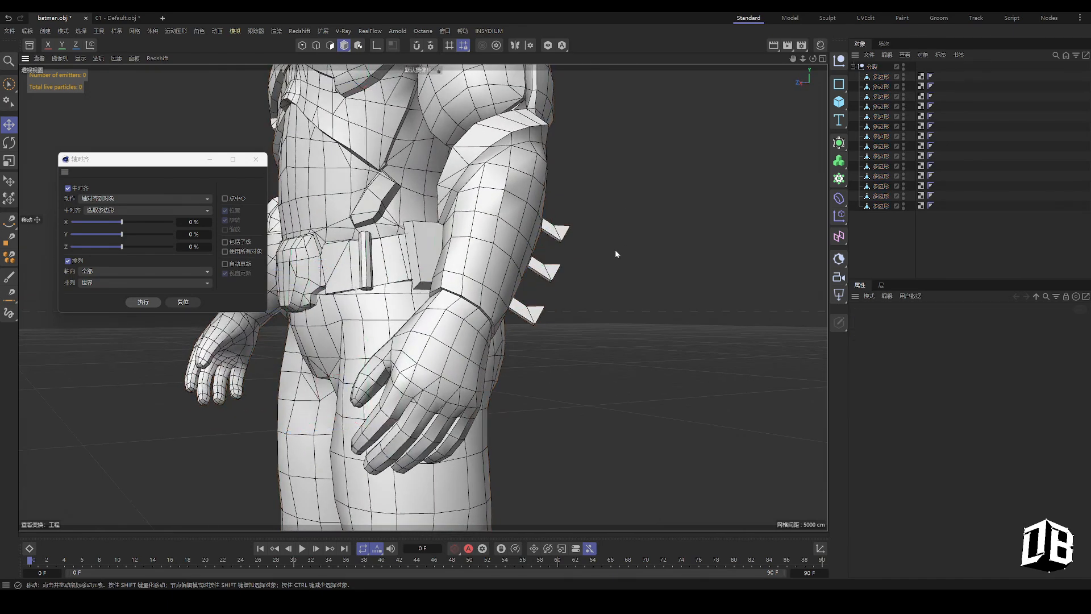
scroll(572, 269, down, 5)
alt+drag(572, 269, 538, 298)
scroll(538, 298, down, 5)
alt+drag(410, 302, 423, 273)
scroll(556, 265, up, 5)
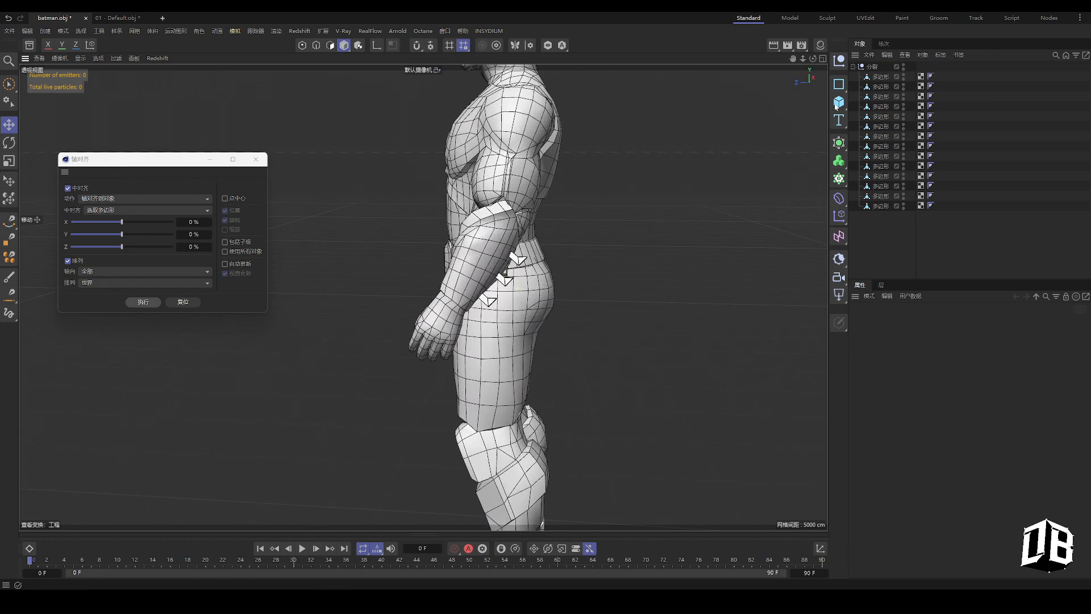
alt+drag(512, 302, 610, 286)
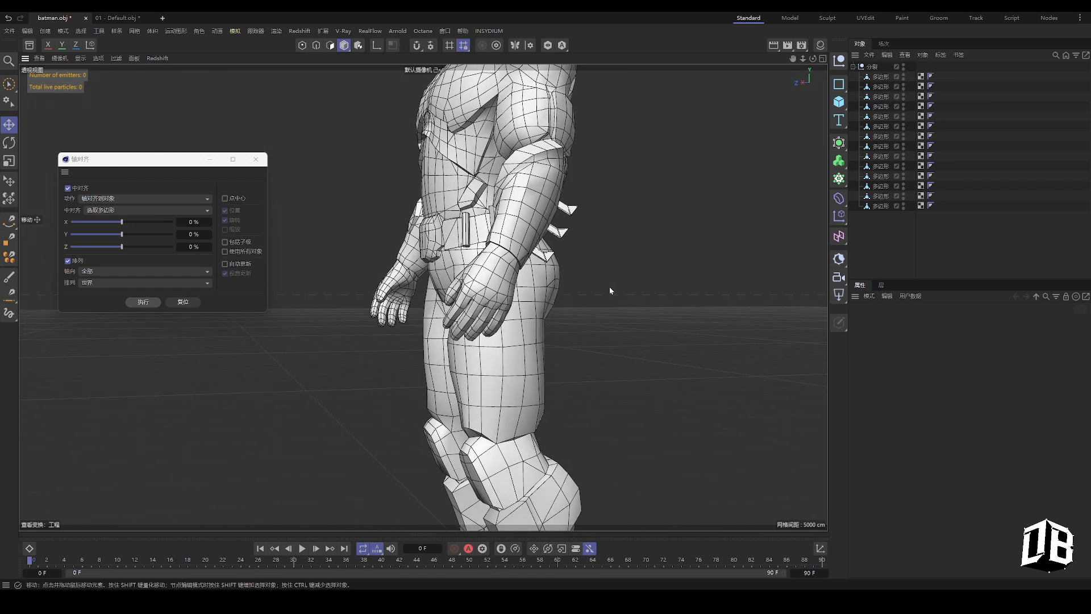
Step: Try moving the top forearm blade along its current axis, and undo the move
click(553, 258)
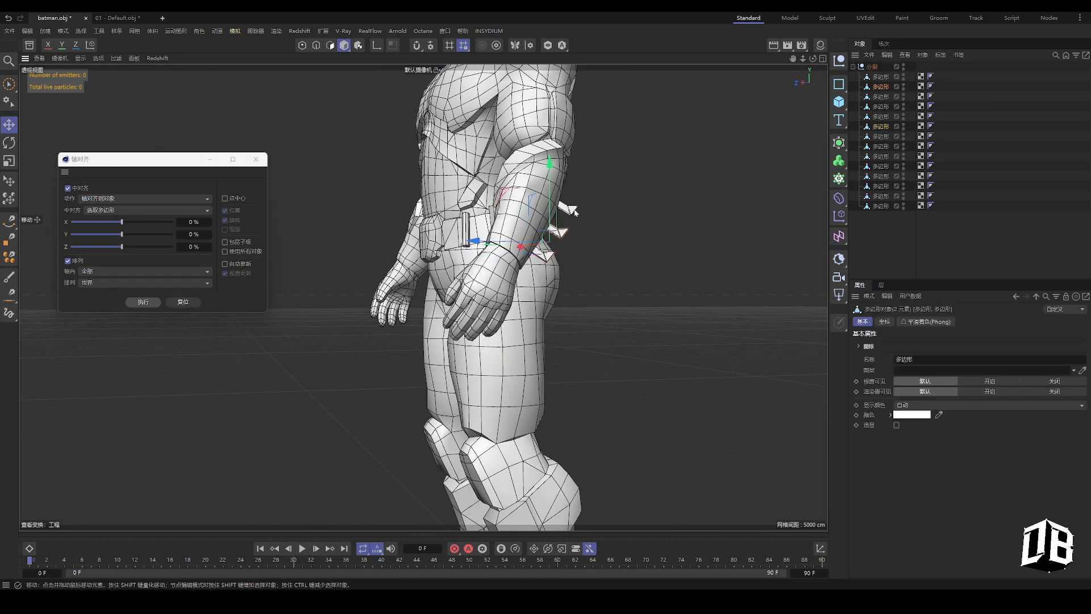
alt+drag(632, 261, 540, 322)
alt+right_drag(540, 322, 691, 185)
alt+drag(692, 186, 587, 250)
drag(540, 144, 557, 229)
key(ctrl+z)
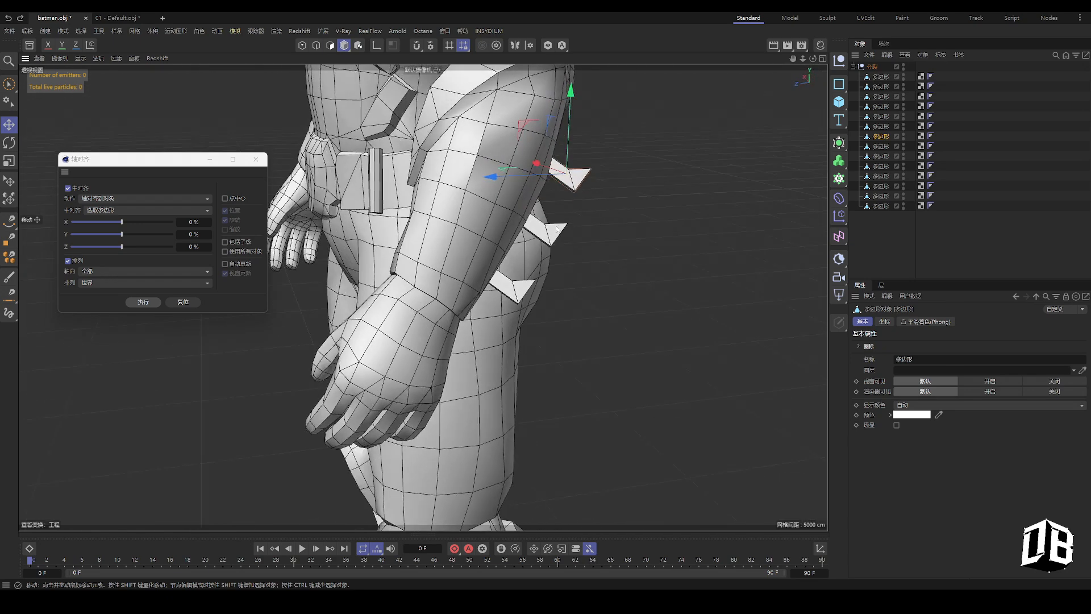
Step: Isolate the three forearm blades in solo view and switch to polygon mode
alt+drag(623, 261, 466, 186)
click(547, 45)
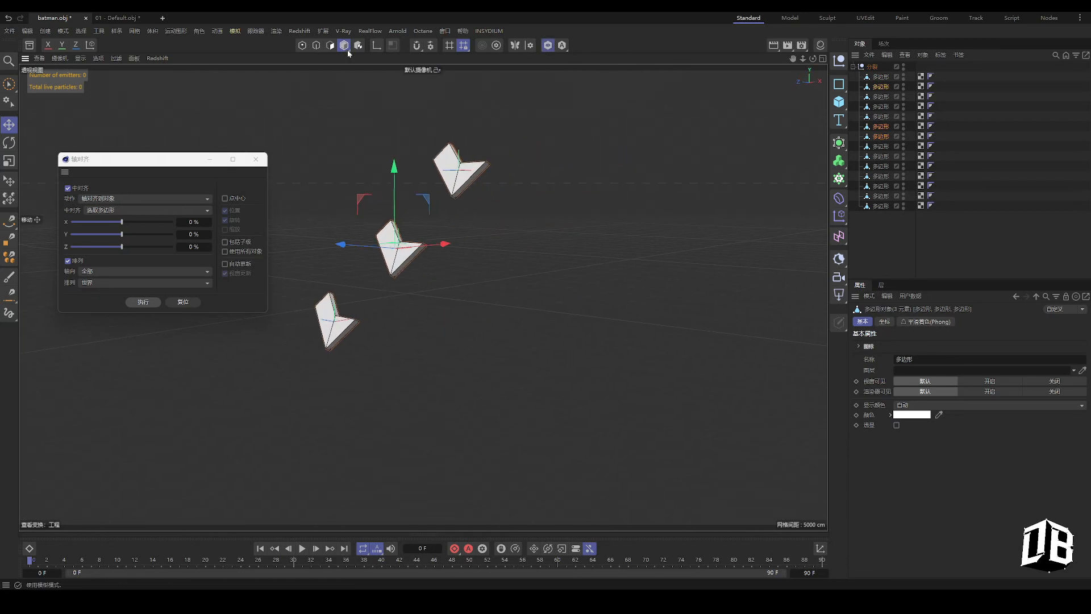
click(331, 45)
Step: Select the narrow slanted edge face on each of the three isolated blades
alt+drag(420, 269, 459, 237)
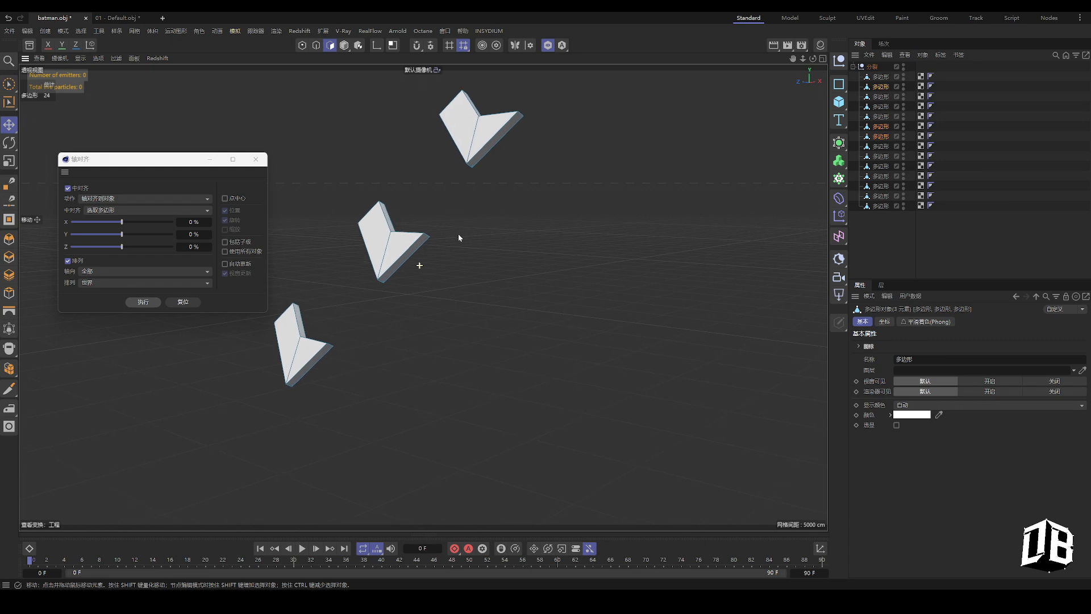
shift+click(490, 150)
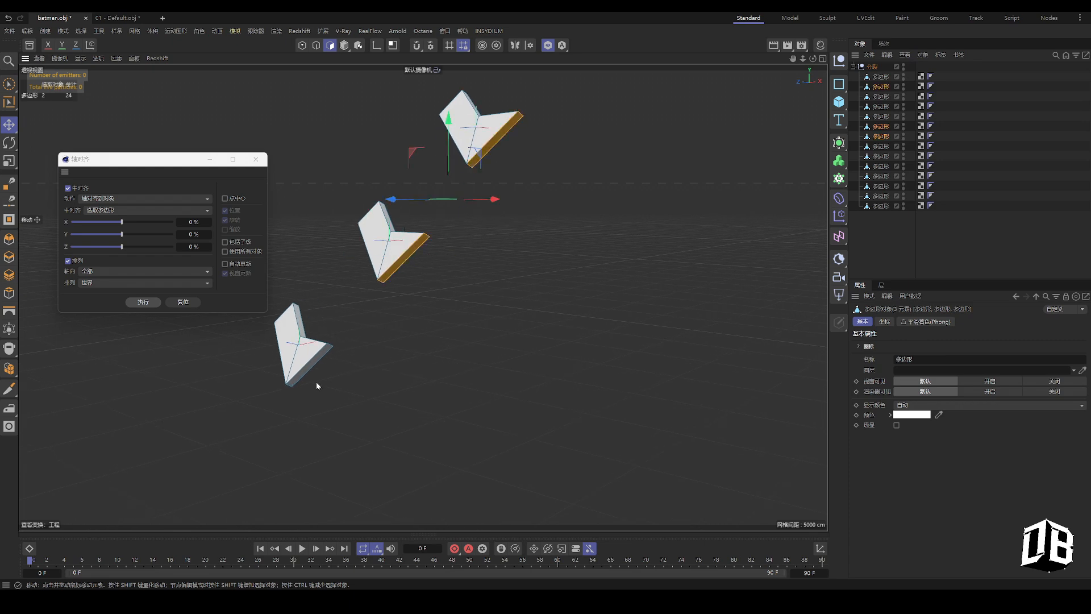
shift+click(311, 370)
alt+drag(318, 363, 492, 292)
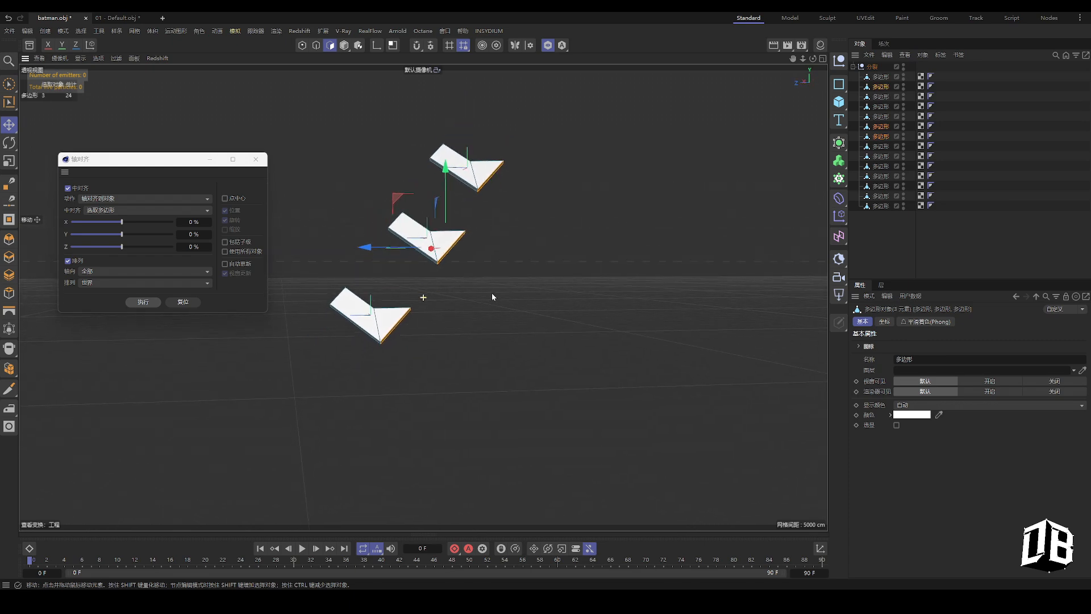
Step: Align the axes of the three blades to the normals (法线) of their selected polygons
click(112, 283)
click(111, 317)
click(100, 284)
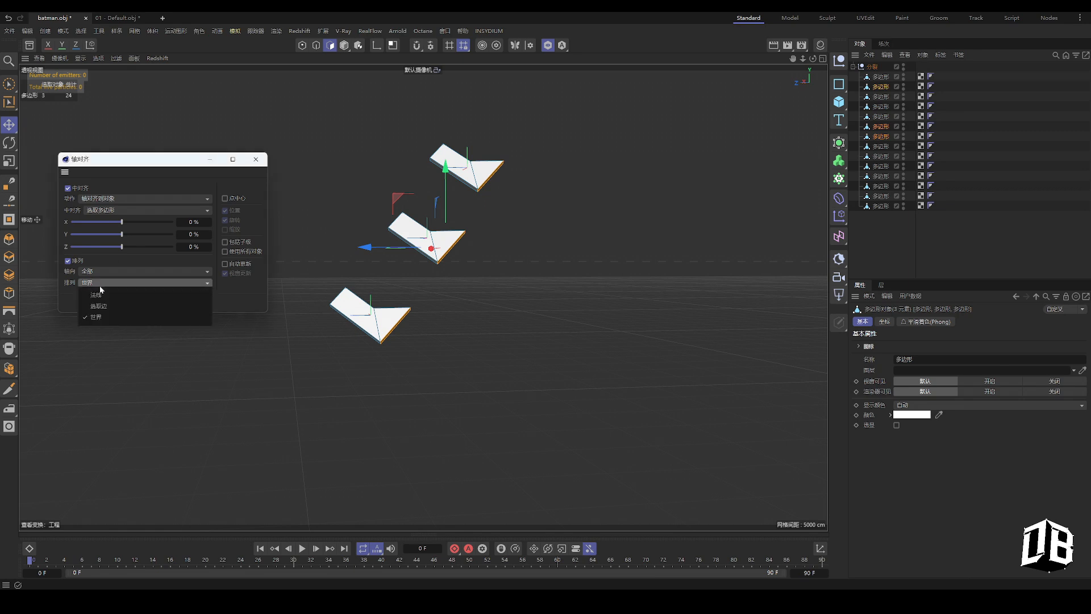
click(97, 295)
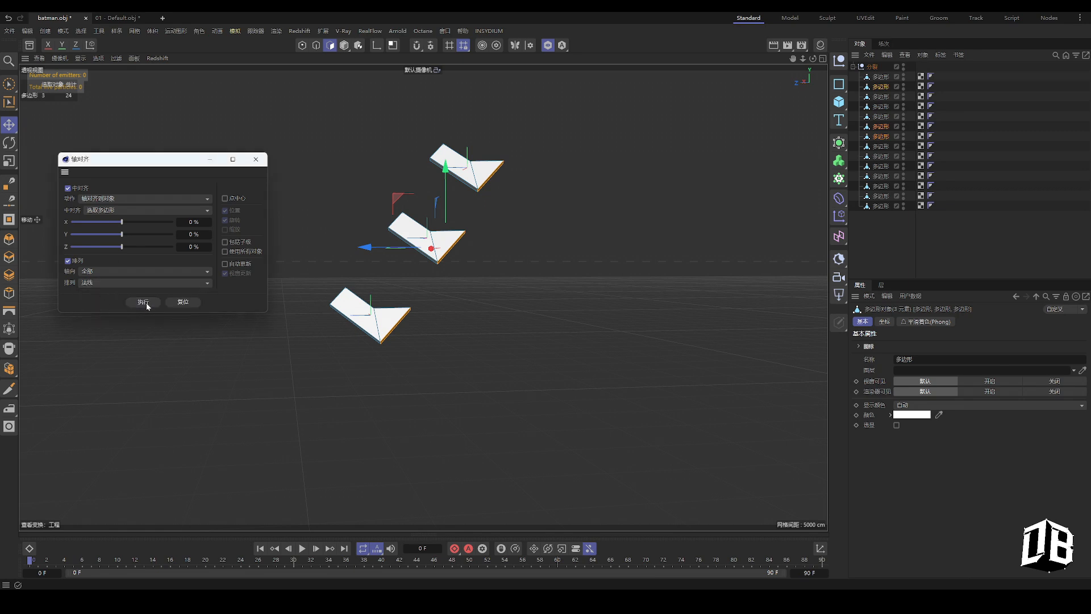
alt+drag(458, 233, 478, 262)
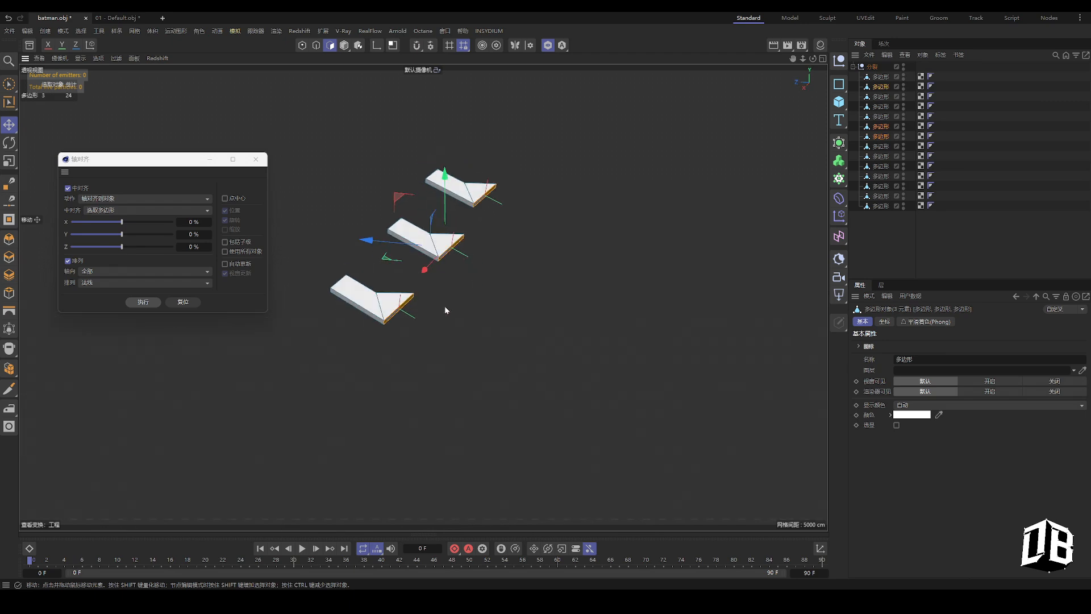
Step: Align the three blades' axes to the world (世界) orientation and compare their directions
click(117, 282)
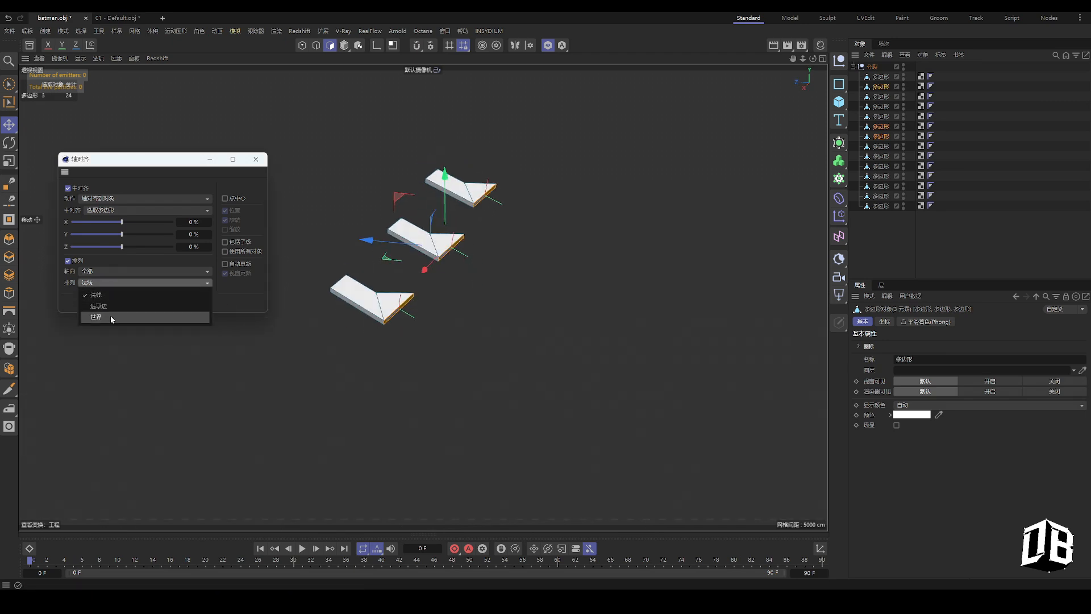
click(130, 311)
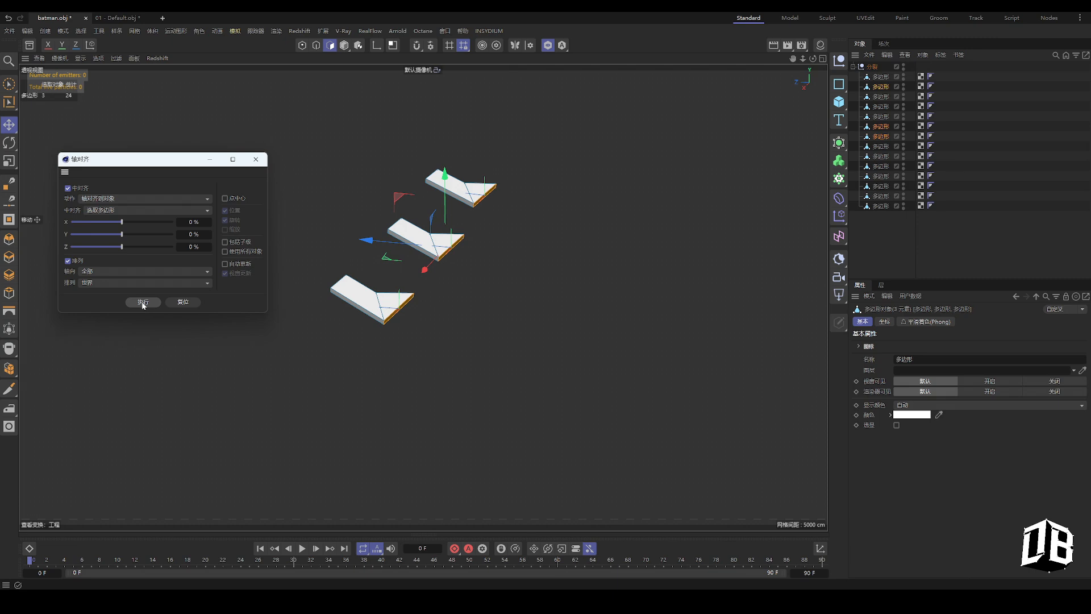
alt+drag(418, 289, 403, 328)
alt+drag(411, 376, 339, 359)
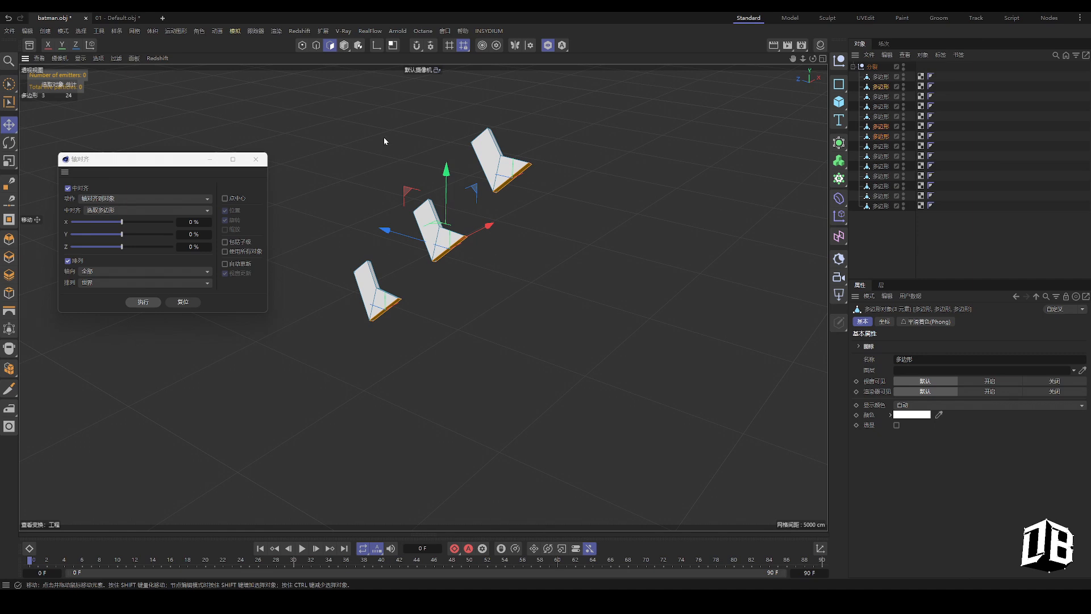
alt+drag(510, 237, 352, 273)
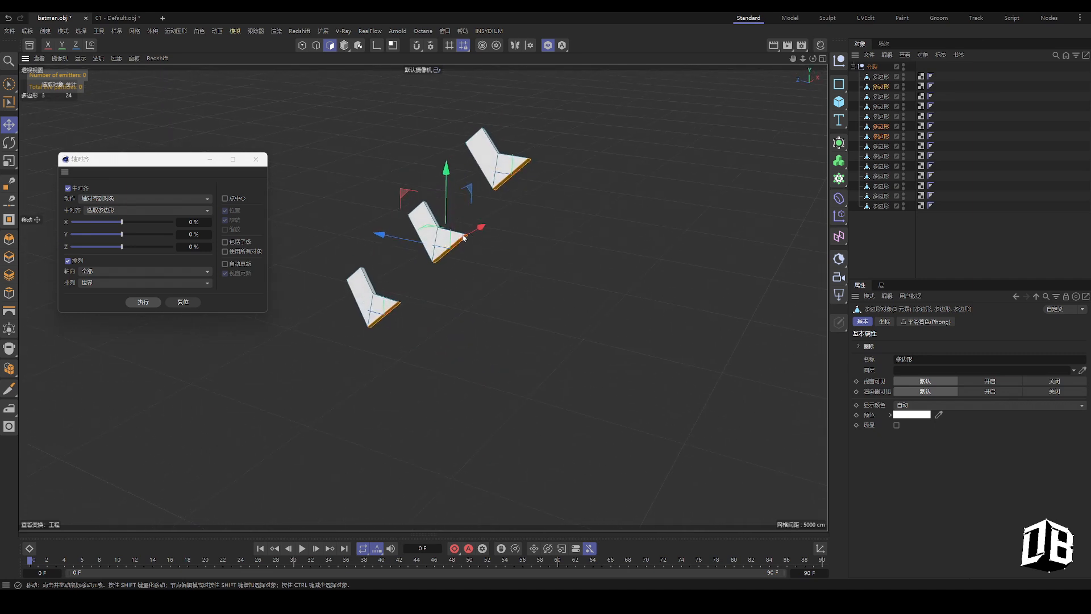
Step: Set the three blades' axis alignment back to normals (法线), apply it, and leave solo view
click(94, 283)
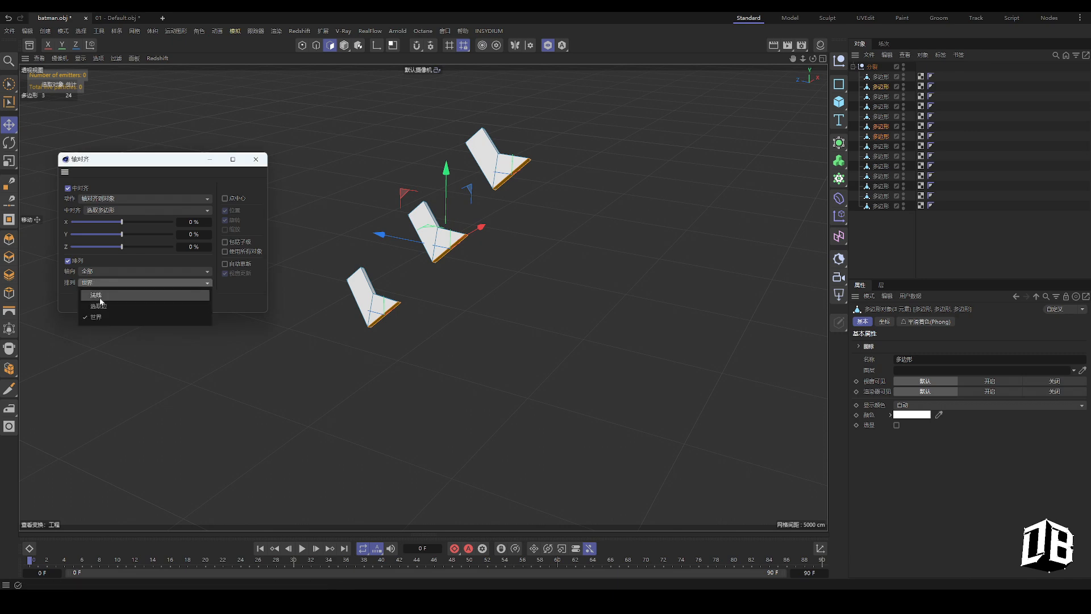
click(97, 295)
click(548, 45)
Step: Select only the middle forearm blade in model mode and close the axis alignment dialog
click(882, 229)
click(880, 127)
alt+drag(452, 251, 516, 256)
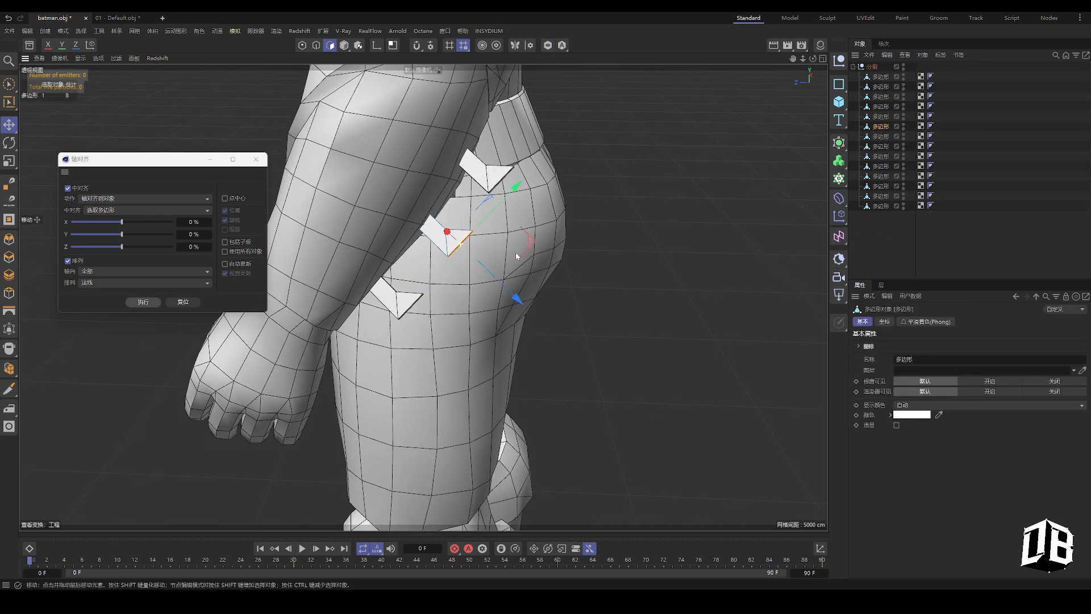
click(344, 45)
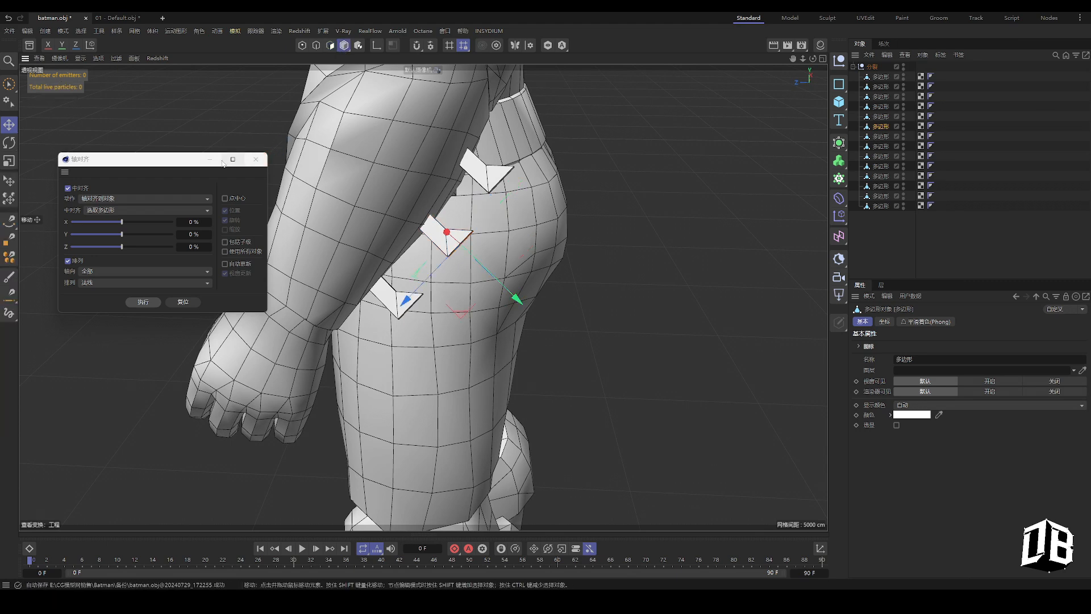
click(256, 159)
Step: Move the middle, top and bottom forearm blades one by one along their own aligned axes
drag(539, 299, 467, 226)
mouse_move(510, 260)
mouse_down()
mouse_move(584, 312)
mouse_move(505, 255)
mouse_move(544, 292)
mouse_move(518, 268)
mouse_up()
click(489, 184)
drag(579, 246, 552, 255)
click(396, 302)
drag(459, 355, 470, 325)
Step: Select the three forearm blades together and examine their individual and shared axes from several angles
scroll(448, 243, down, 5)
alt+drag(448, 242, 343, 227)
alt+right_drag(343, 227, 763, 172)
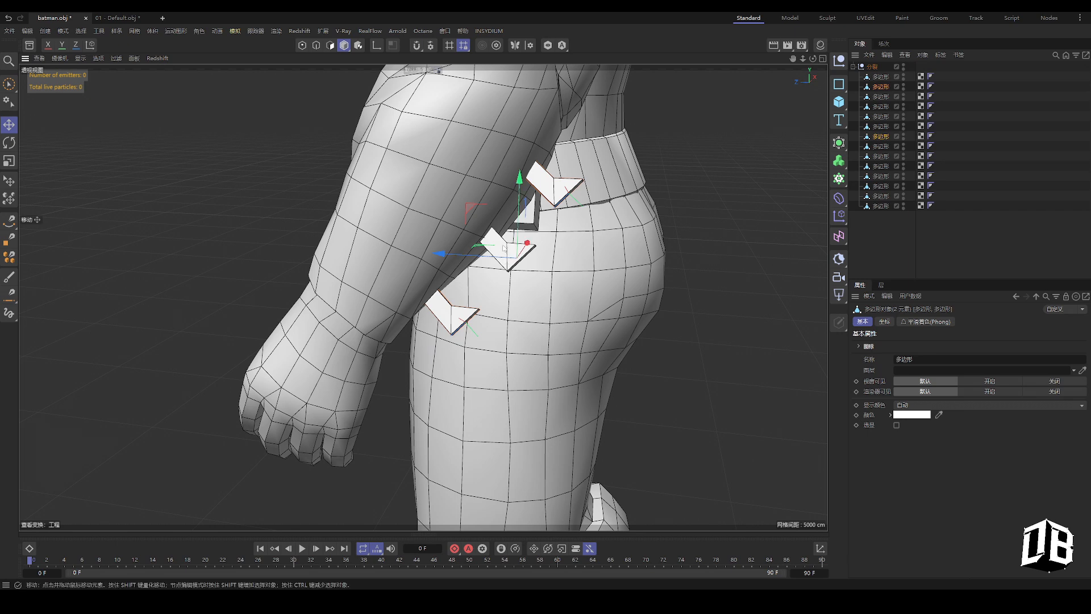
alt+drag(497, 246, 569, 231)
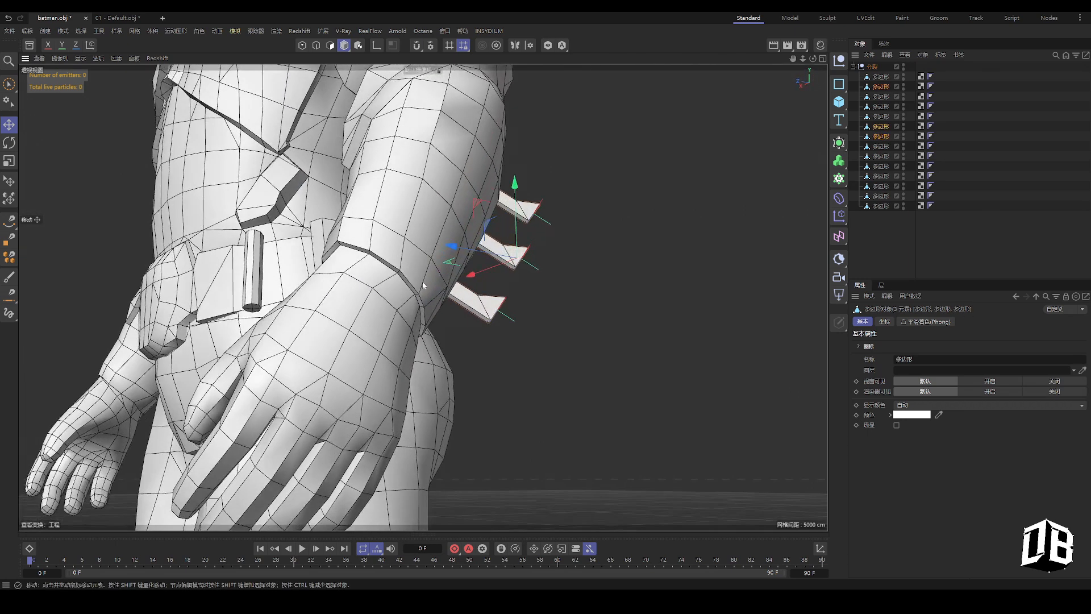
alt+right_drag(441, 309, 442, 329)
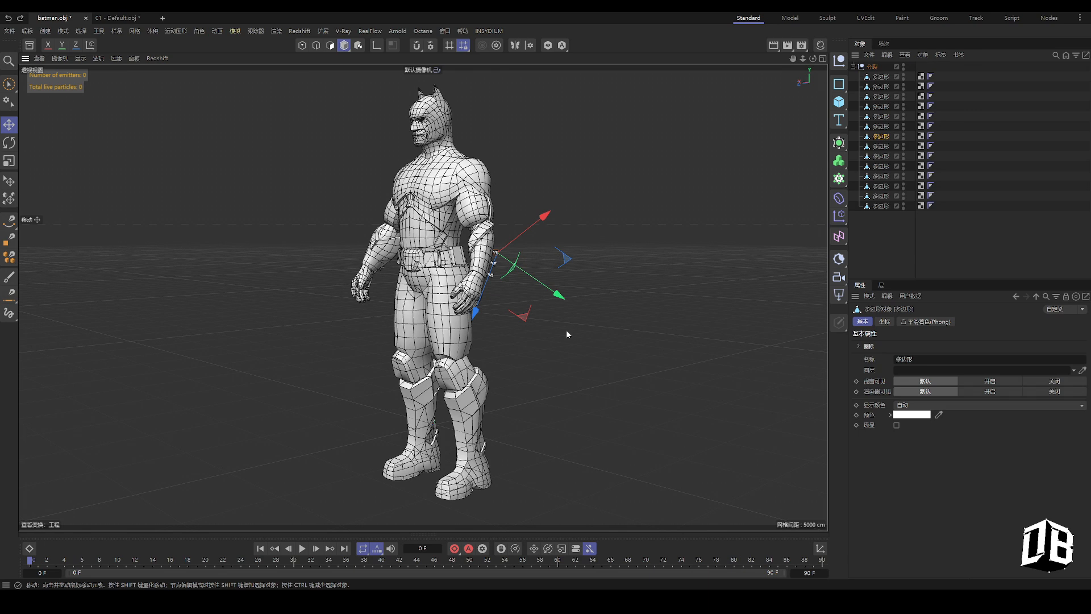